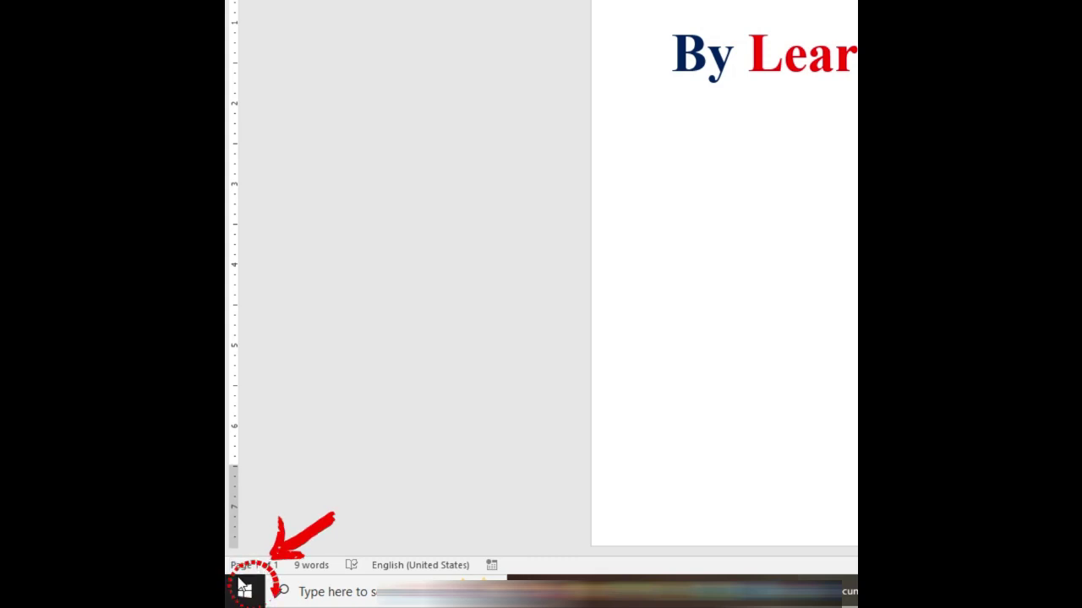
Find Word 2016 through the Windows search, launch it and create a blank document.
{"action": "left_click", "coordinate": [242, 595]}
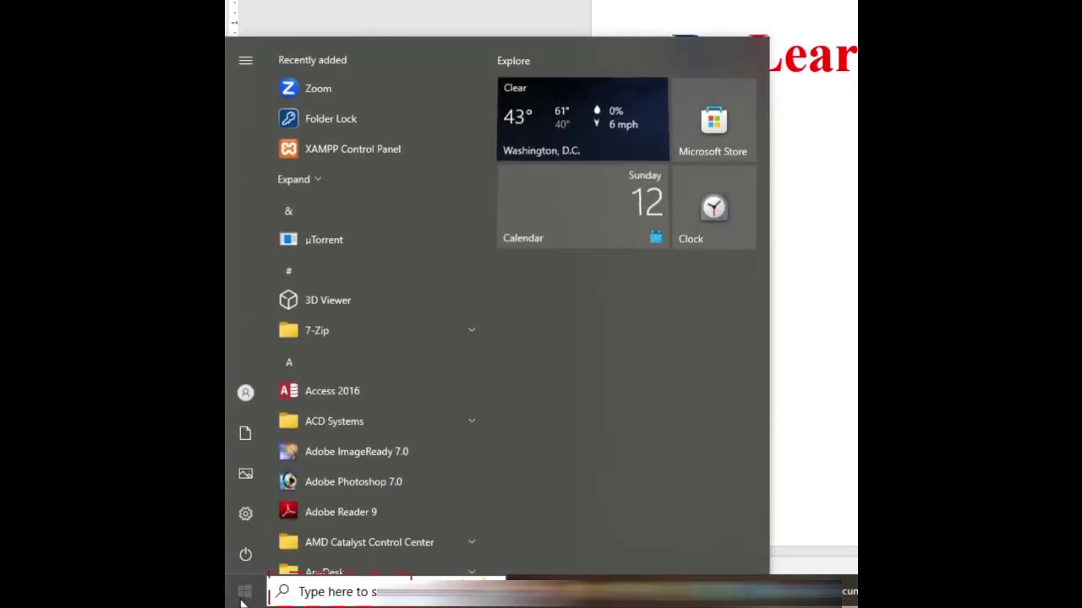
{"action": "type", "text": "wor"}
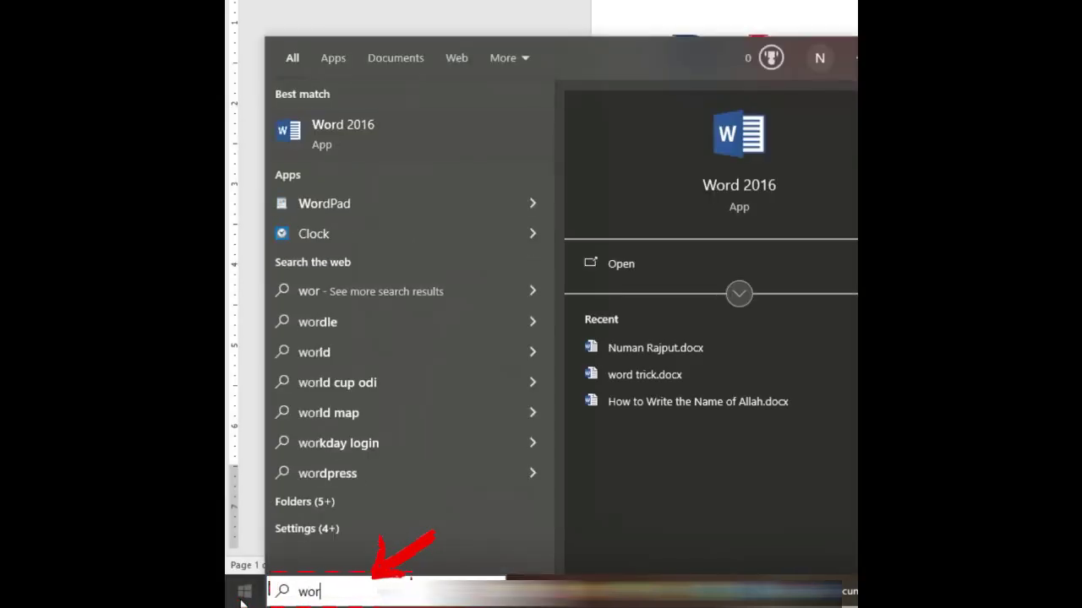
{"action": "left_click", "coordinate": [392, 142]}
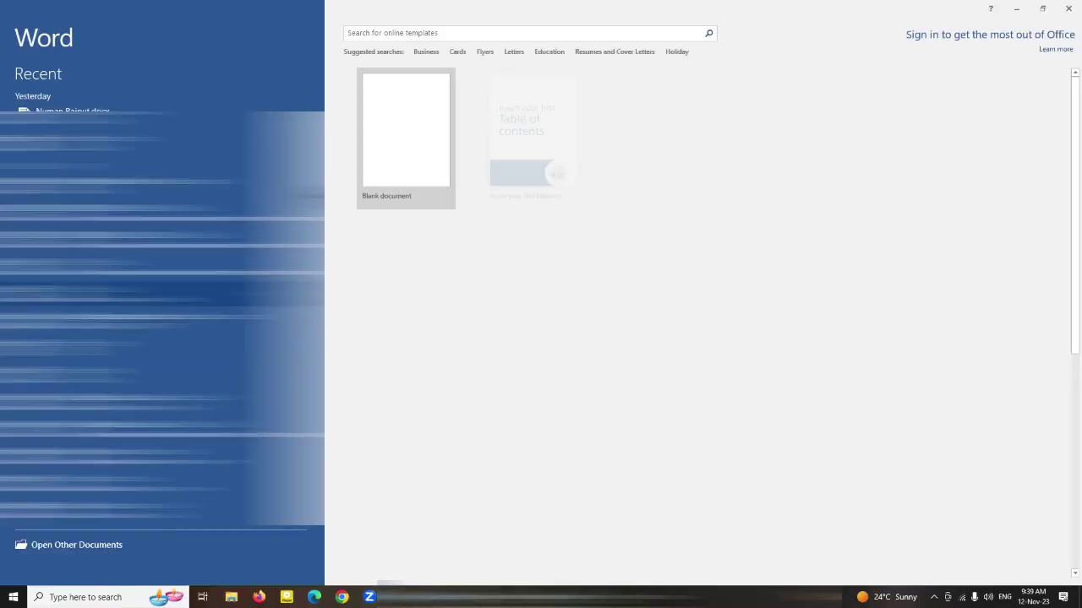
{"action": "left_click", "coordinate": [378, 136]}
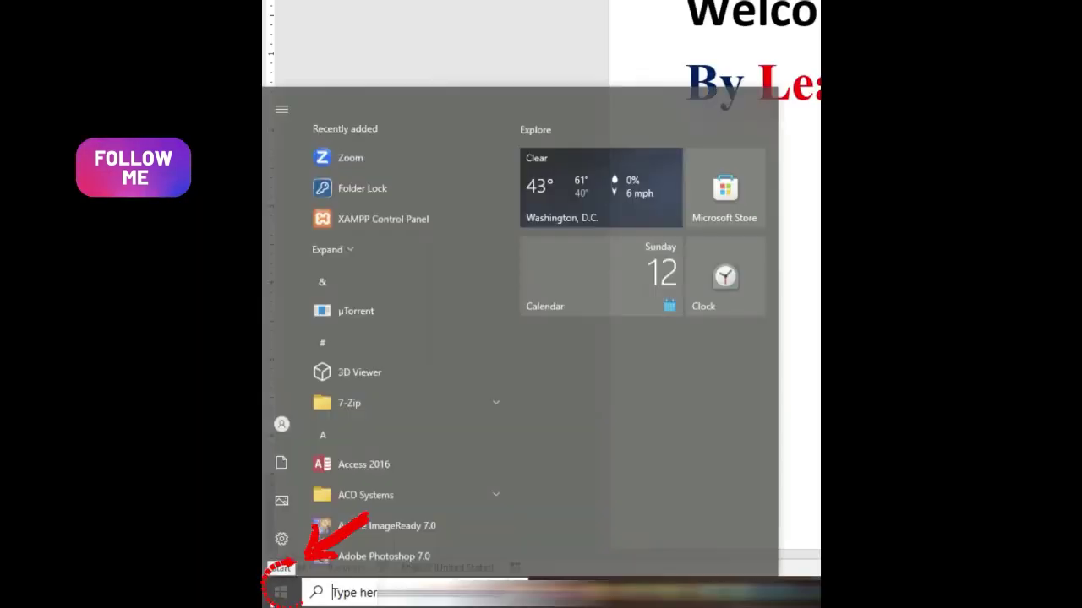
Search Windows for "word" and open the file location of the Word 2016 app.
{"action": "left_click", "coordinate": [279, 588]}
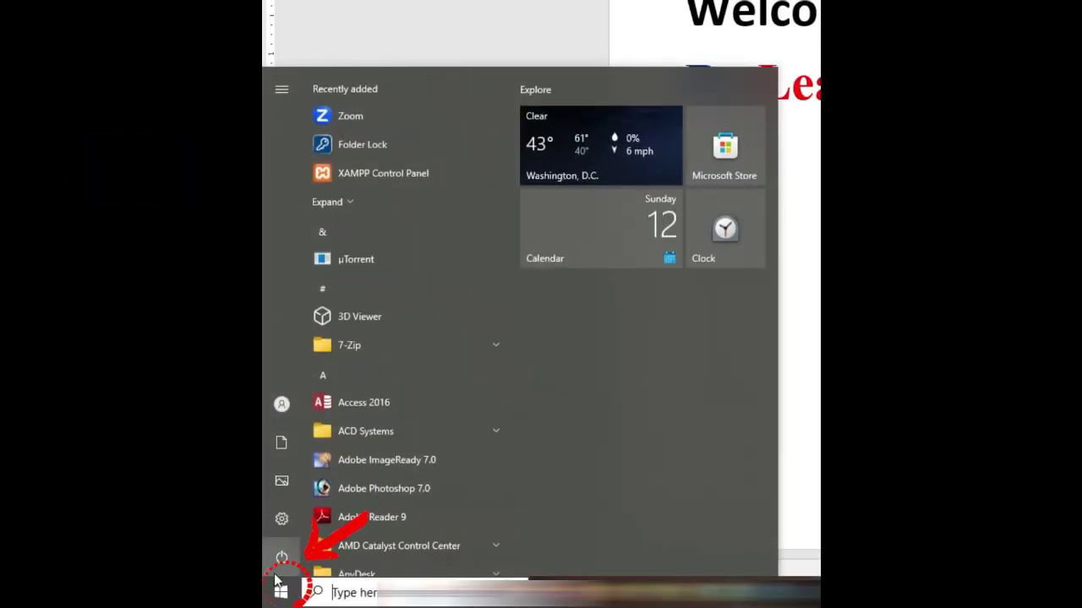
{"action": "type", "text": "word"}
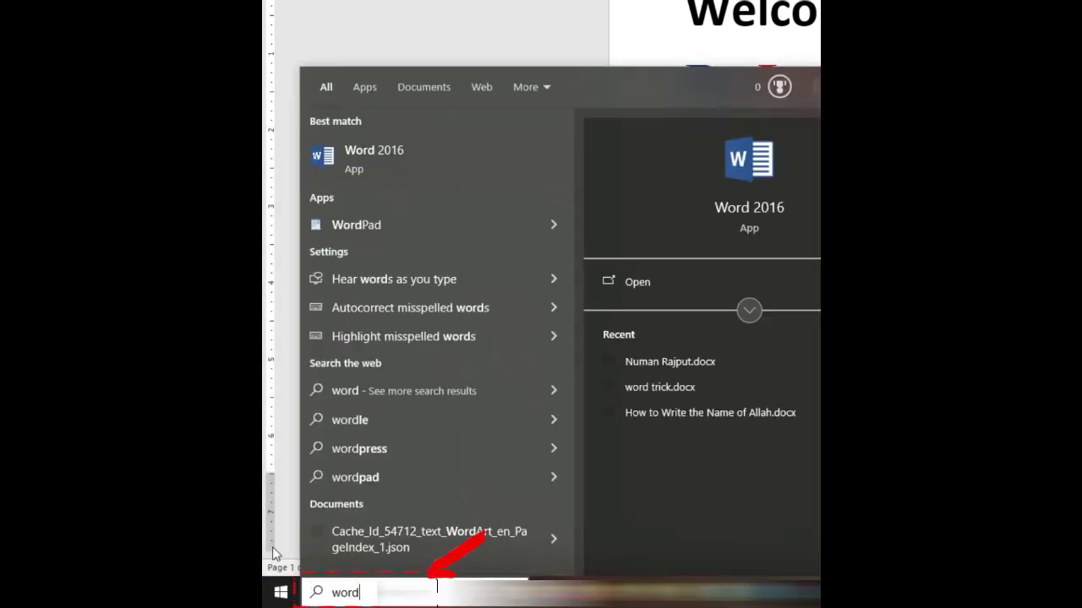
{"action": "right_click", "coordinate": [387, 157]}
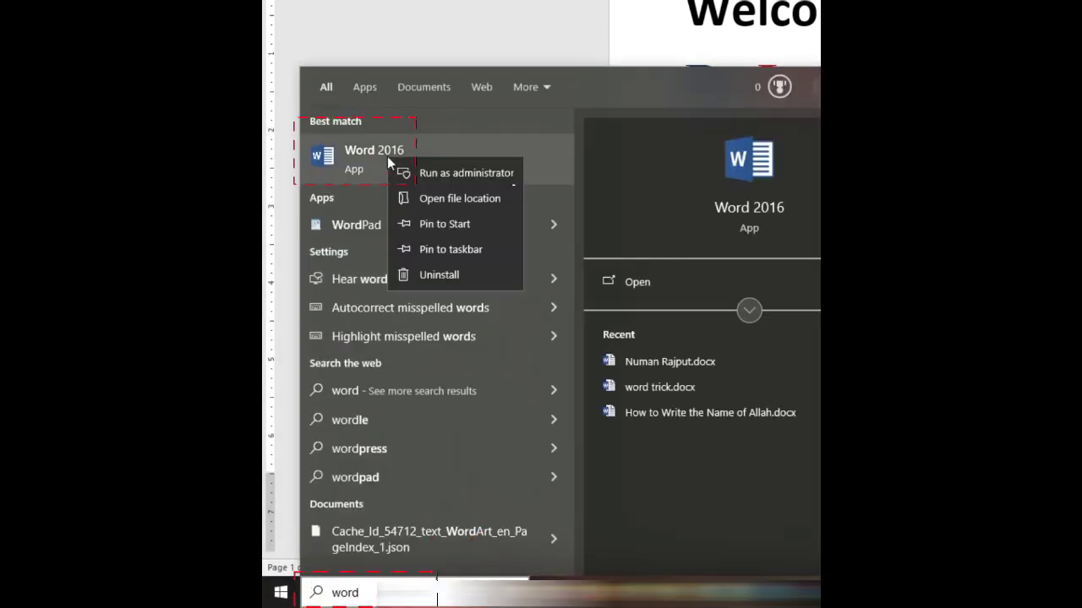
{"action": "left_click", "coordinate": [423, 201]}
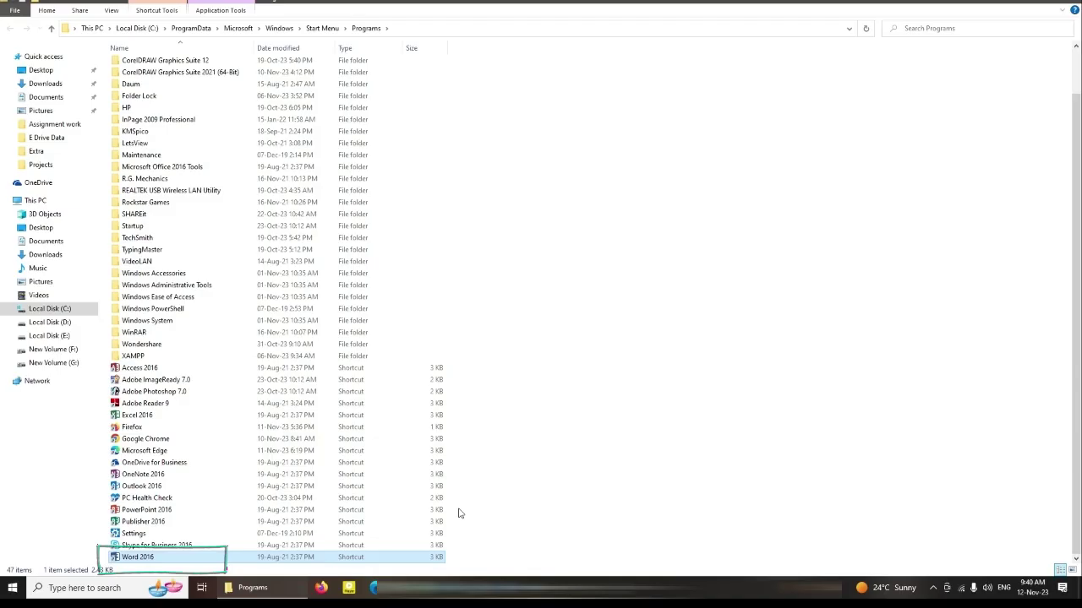
Assign the shortcut key Ctrl + Alt + J to the Word 2016 program shortcut and apply it with administrator permission.
{"action": "double_click", "coordinate": [155, 559]}
{"action": "right_click", "coordinate": [156, 558]}
{"action": "left_click", "coordinate": [182, 551]}
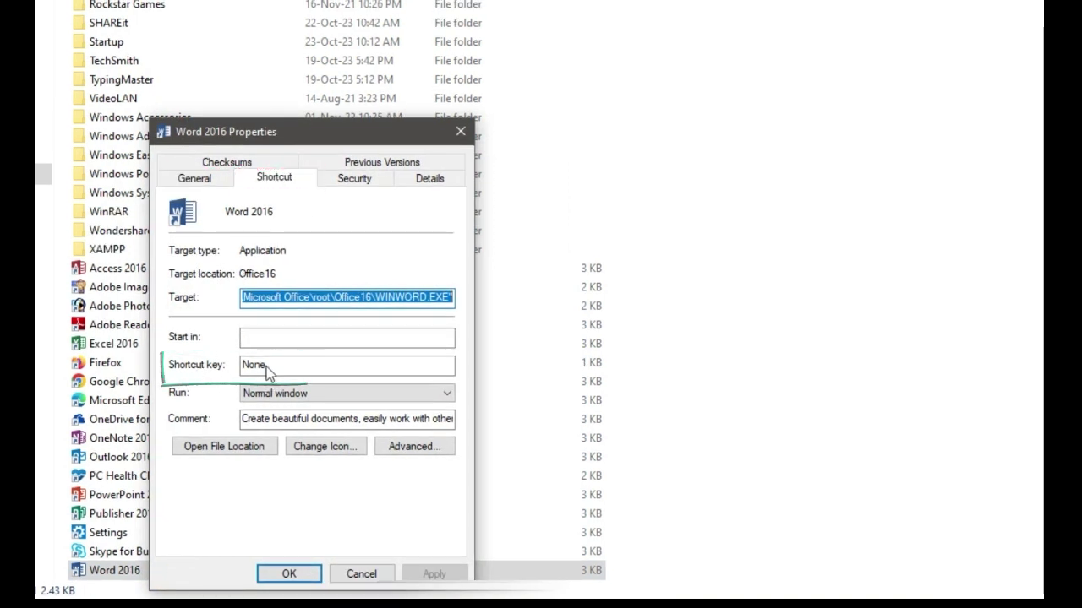
{"action": "left_click", "coordinate": [287, 365]}
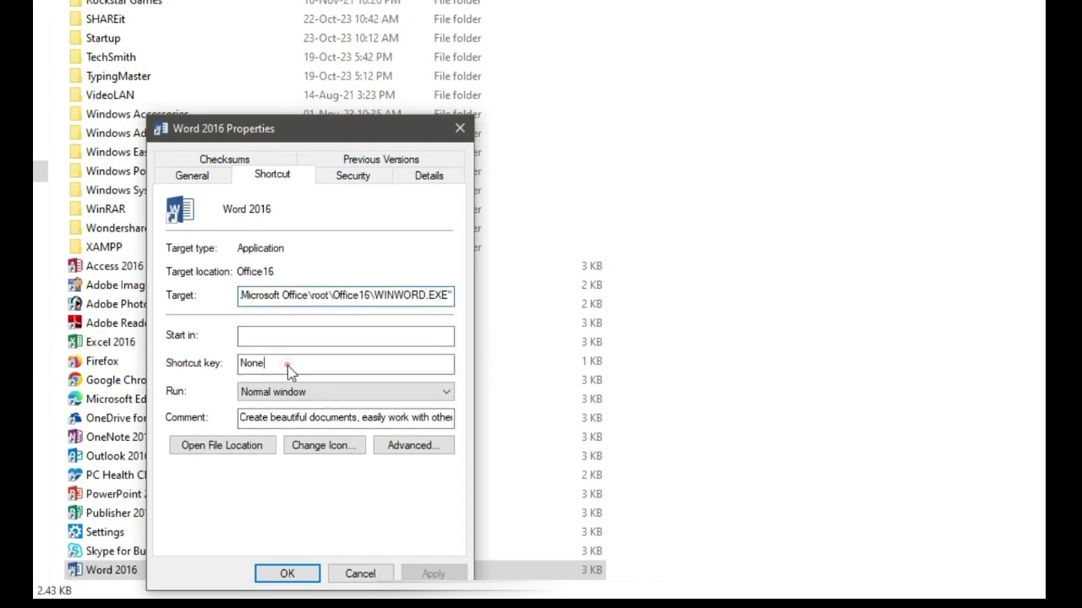
{"action": "key", "text": "ctrl+alt"}
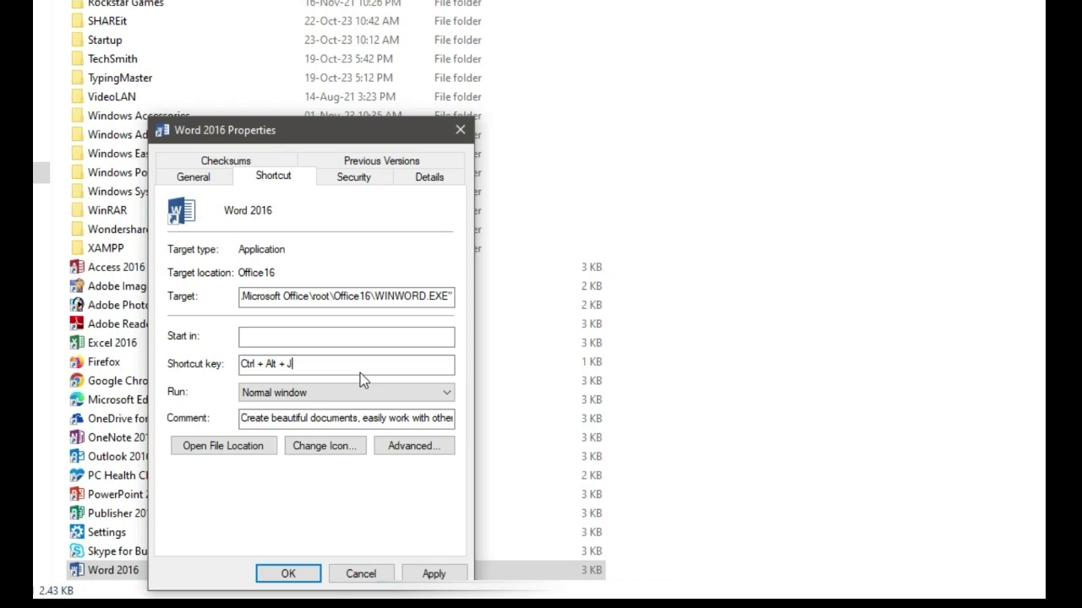
{"action": "left_click", "coordinate": [434, 571]}
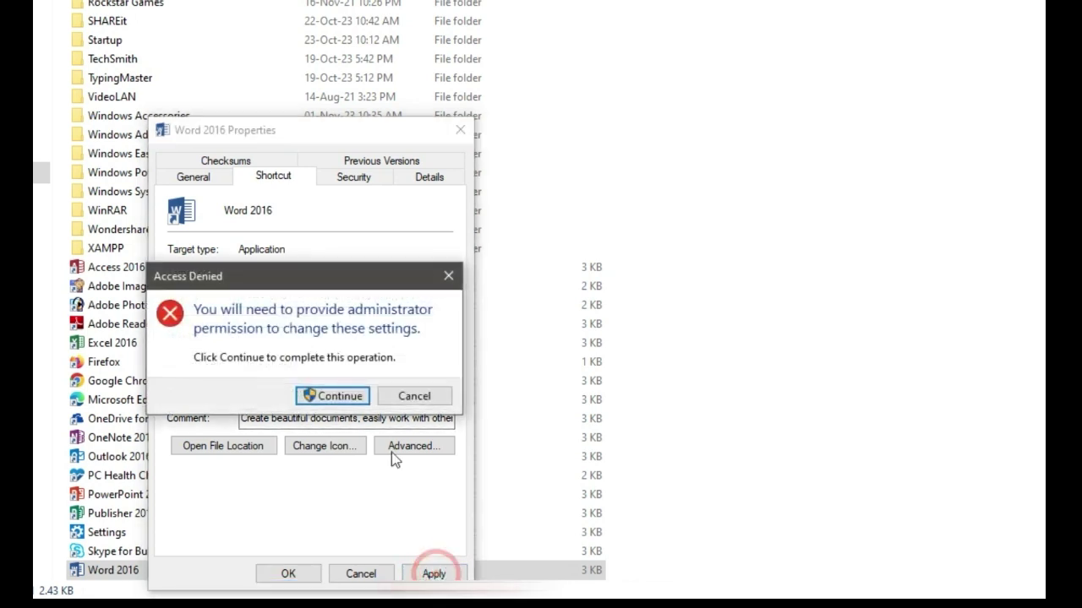
{"action": "left_click", "coordinate": [325, 395]}
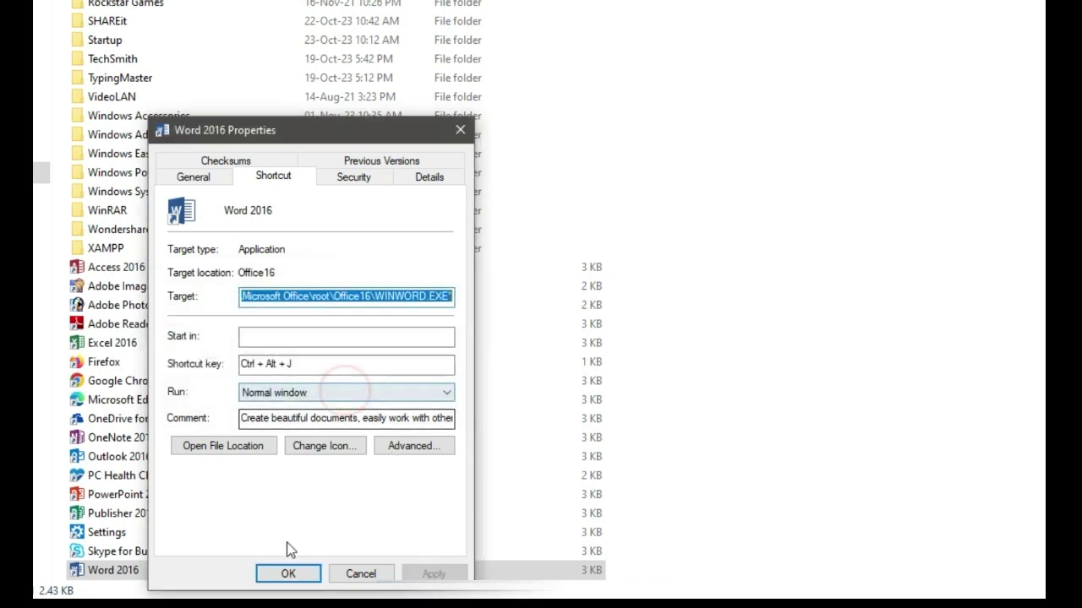
{"action": "left_click", "coordinate": [288, 573]}
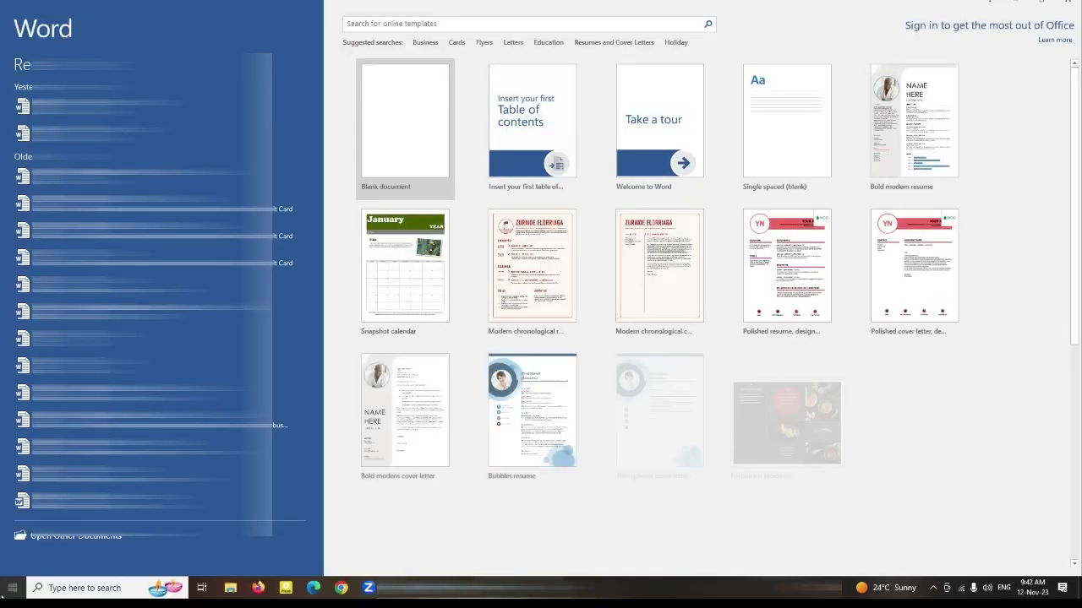
Create a new blank document from Word's start screen.
{"action": "left_click", "coordinate": [405, 94]}
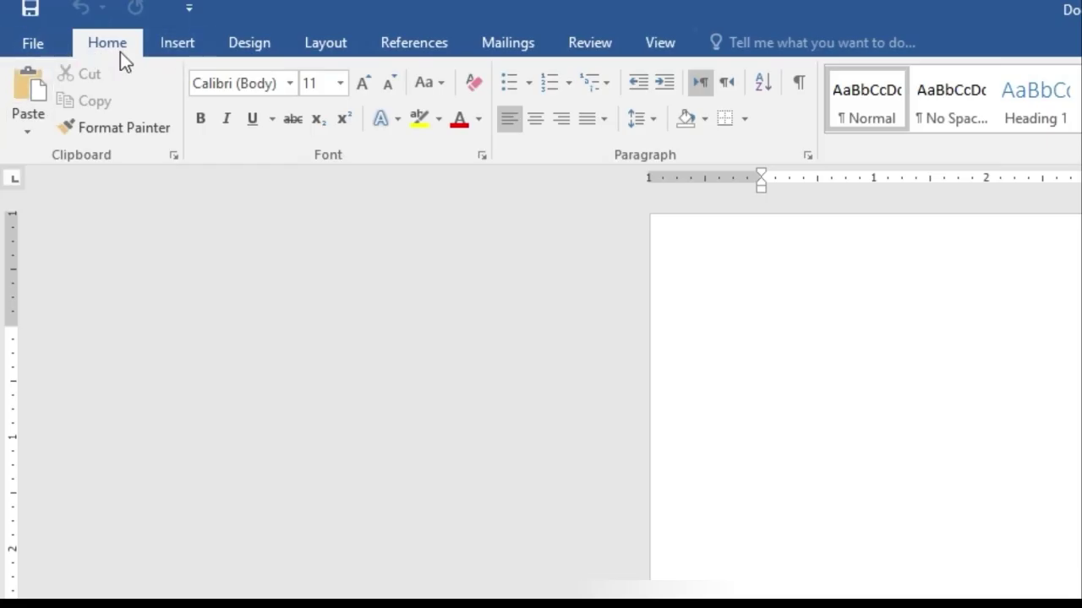
Look through the ribbon's command sets for inserting, layout, references, mailings, reviewing and viewing, ending on the home commands.
{"action": "left_click", "coordinate": [180, 48]}
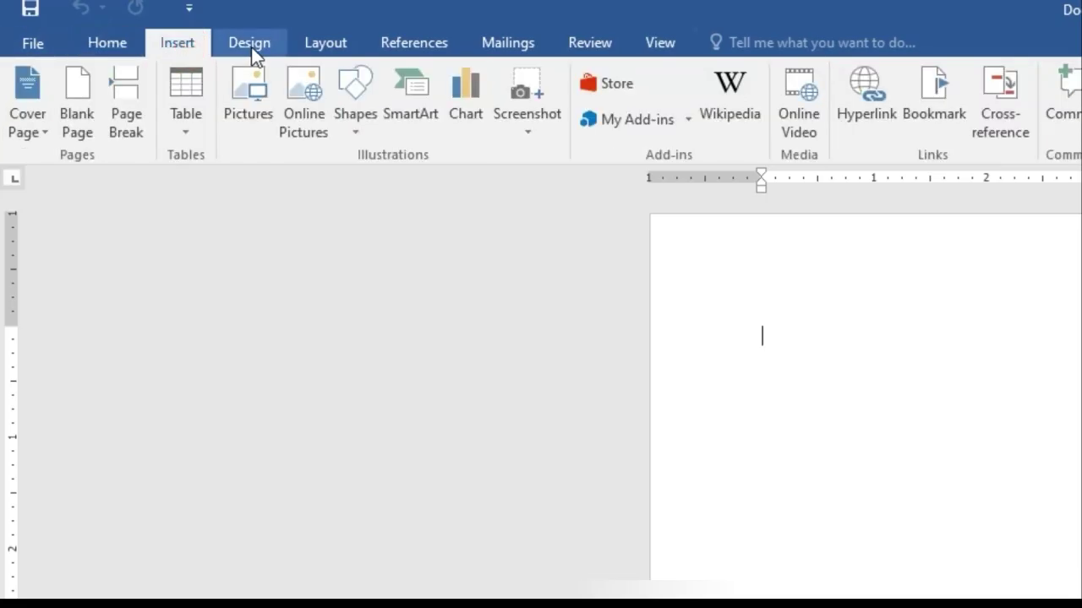
{"action": "left_click", "coordinate": [350, 42]}
{"action": "left_click", "coordinate": [405, 43]}
{"action": "left_click", "coordinate": [497, 42]}
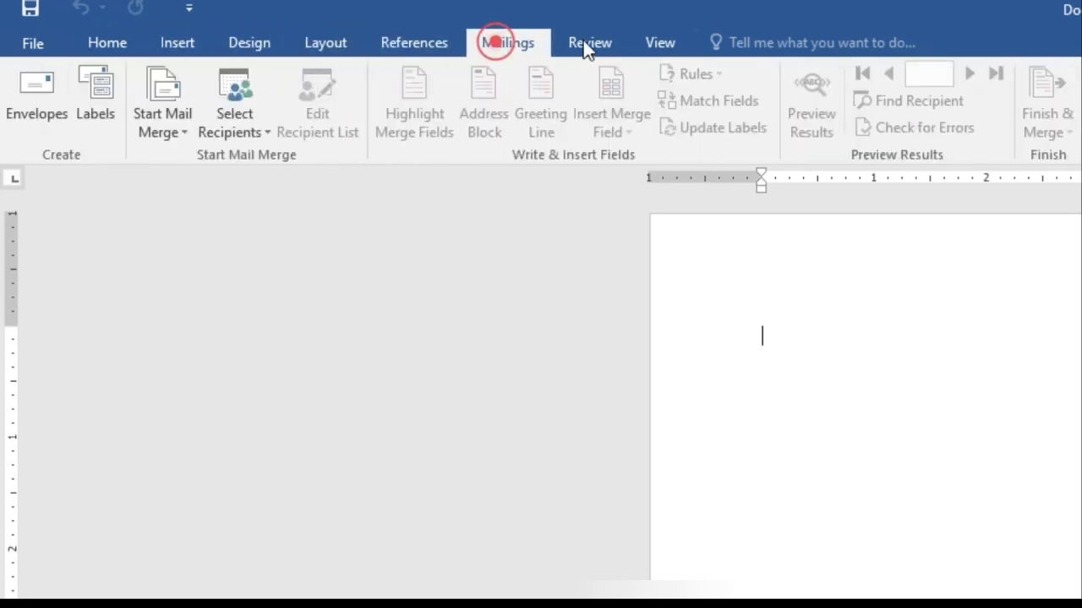
{"action": "left_click", "coordinate": [592, 39]}
{"action": "left_click", "coordinate": [647, 43]}
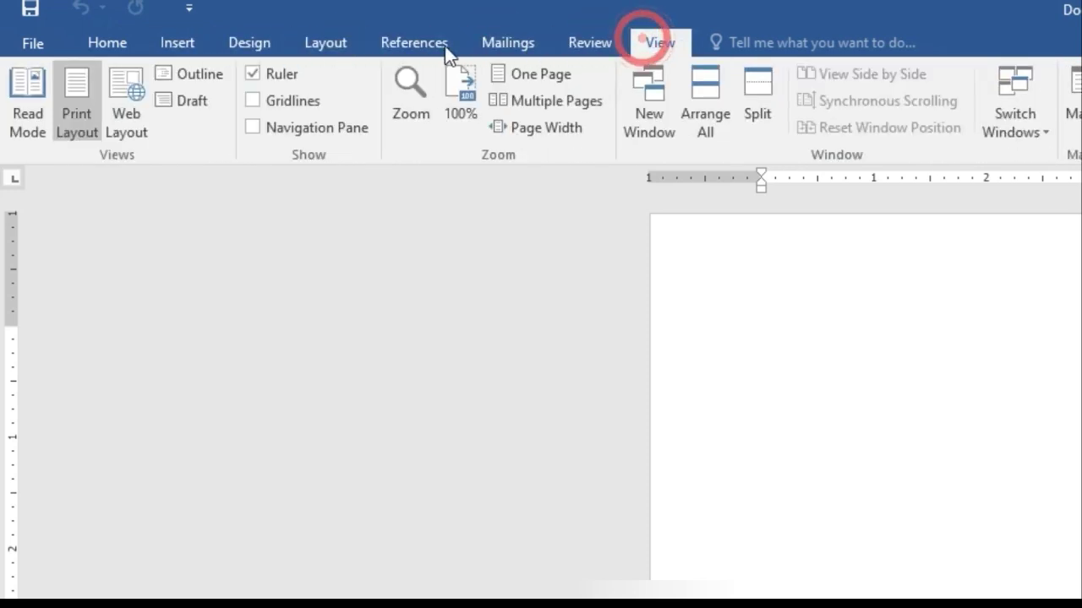
{"action": "left_click", "coordinate": [112, 43]}
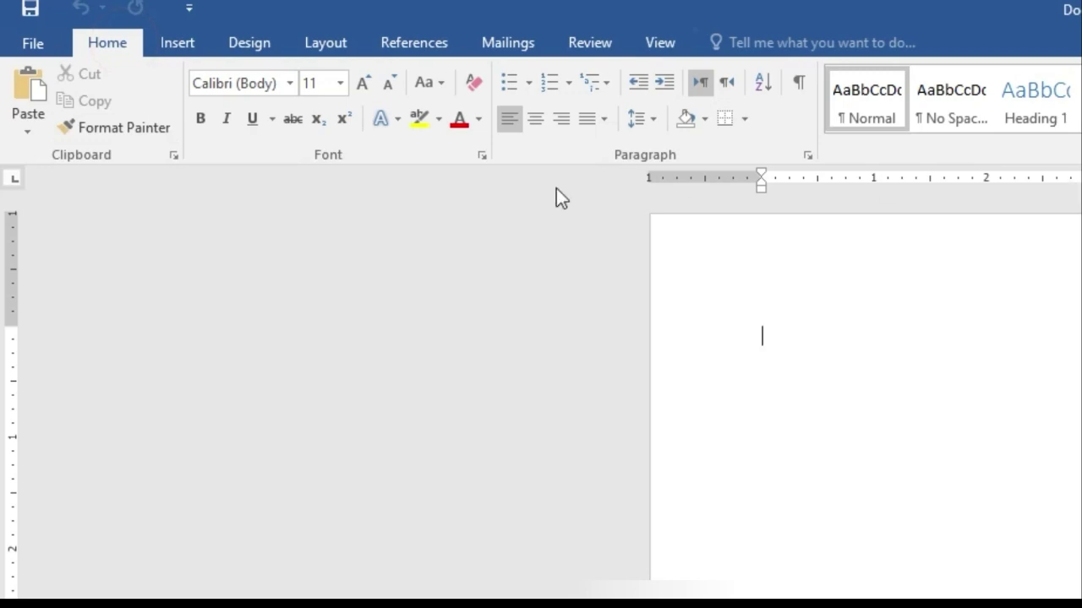
Look over the file management commands and the insertion commands, ending on the home commands.
{"action": "left_click", "coordinate": [32, 43]}
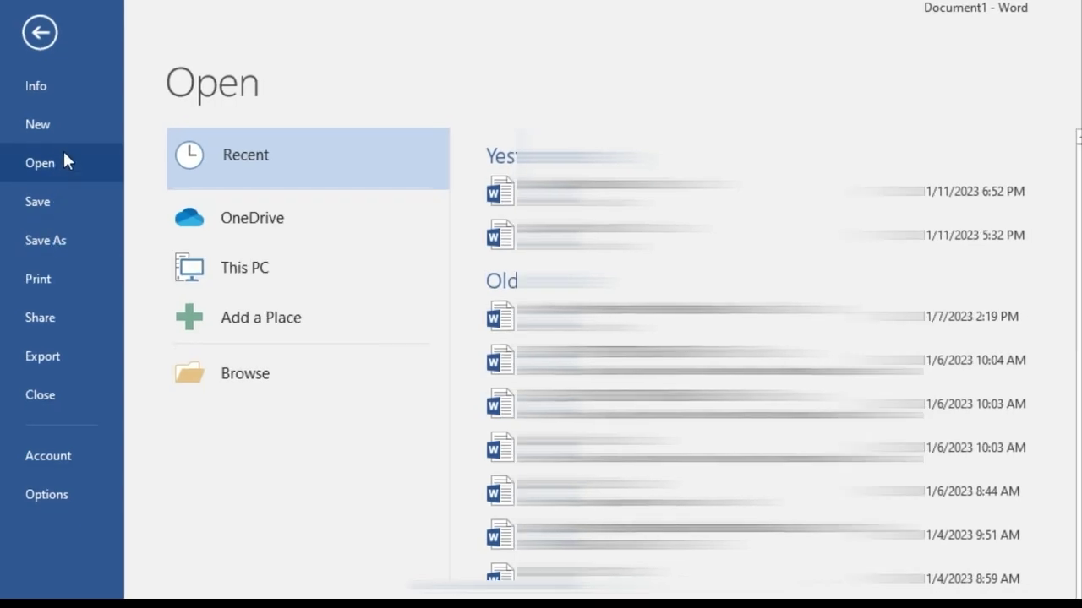
{"action": "left_click", "coordinate": [40, 34]}
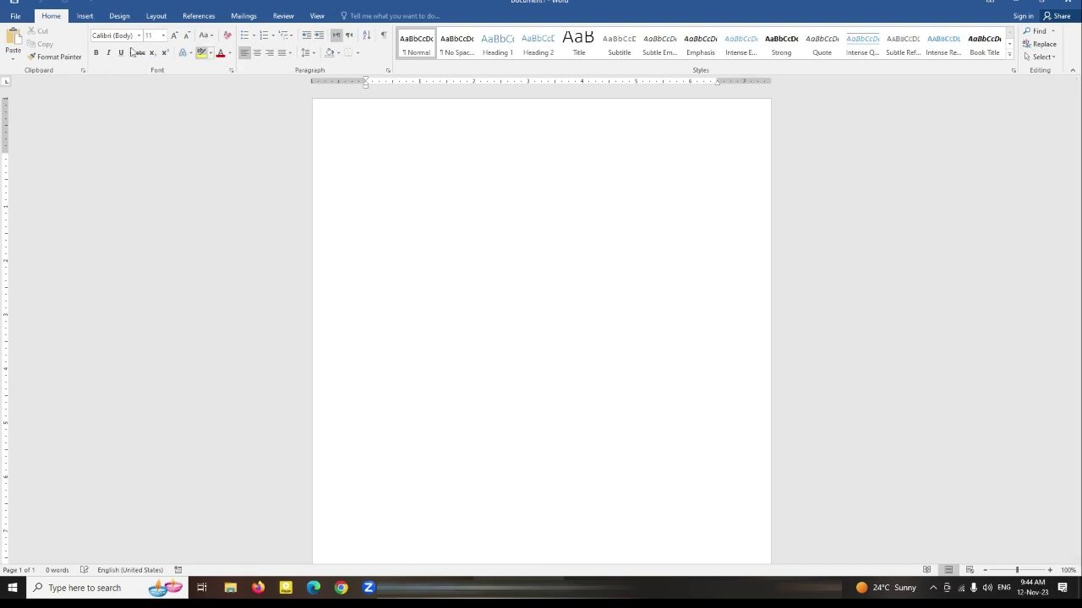
{"action": "left_click", "coordinate": [86, 16]}
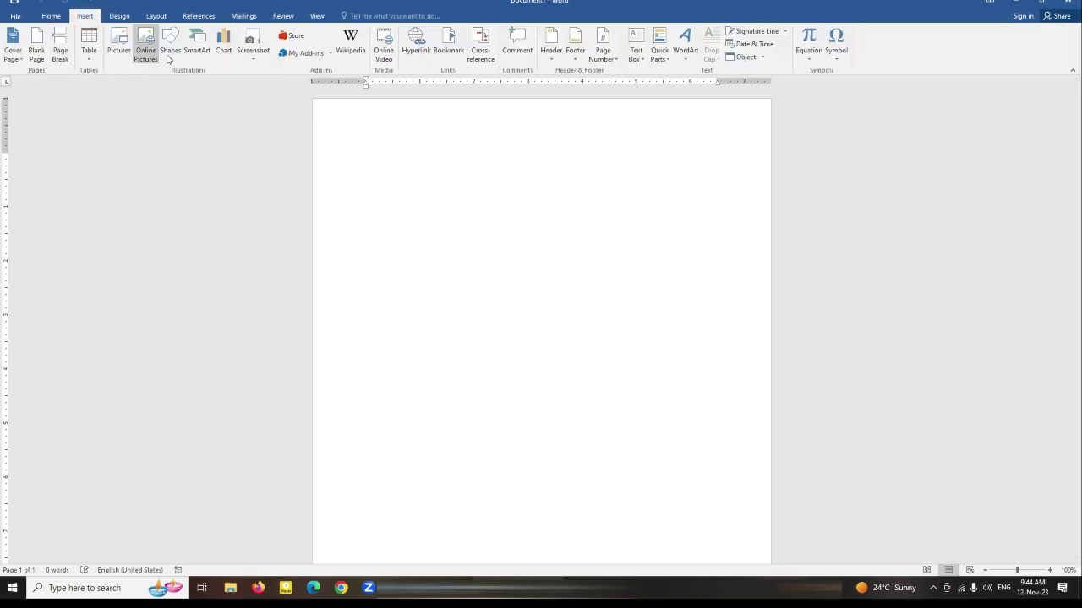
{"action": "left_click", "coordinate": [56, 17]}
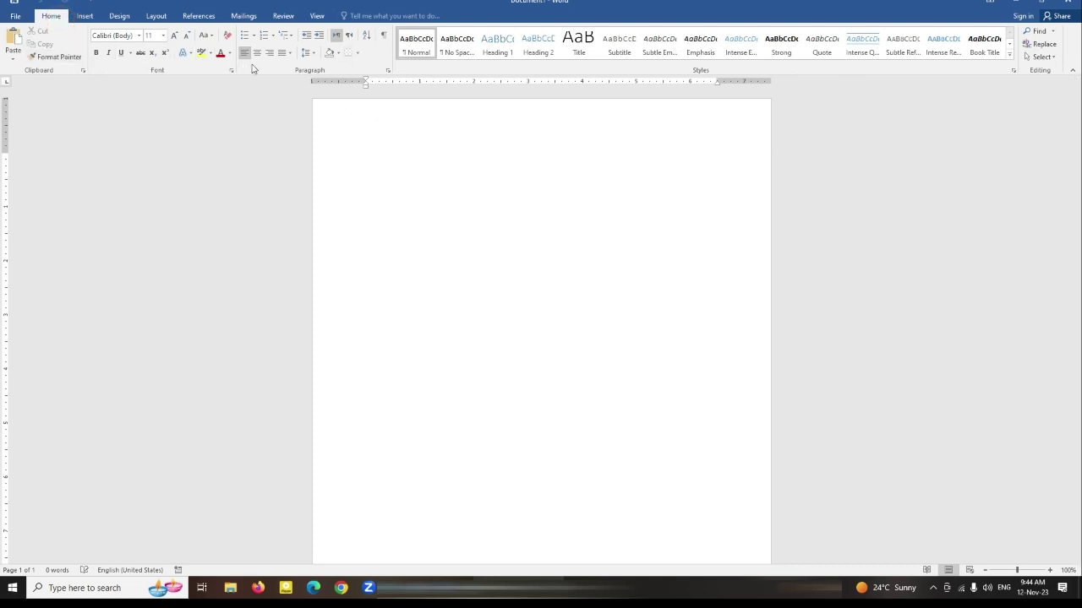
Enter the trial text "fdg" at the beginning of the blank document.
{"action": "left_click", "coordinate": [520, 169]}
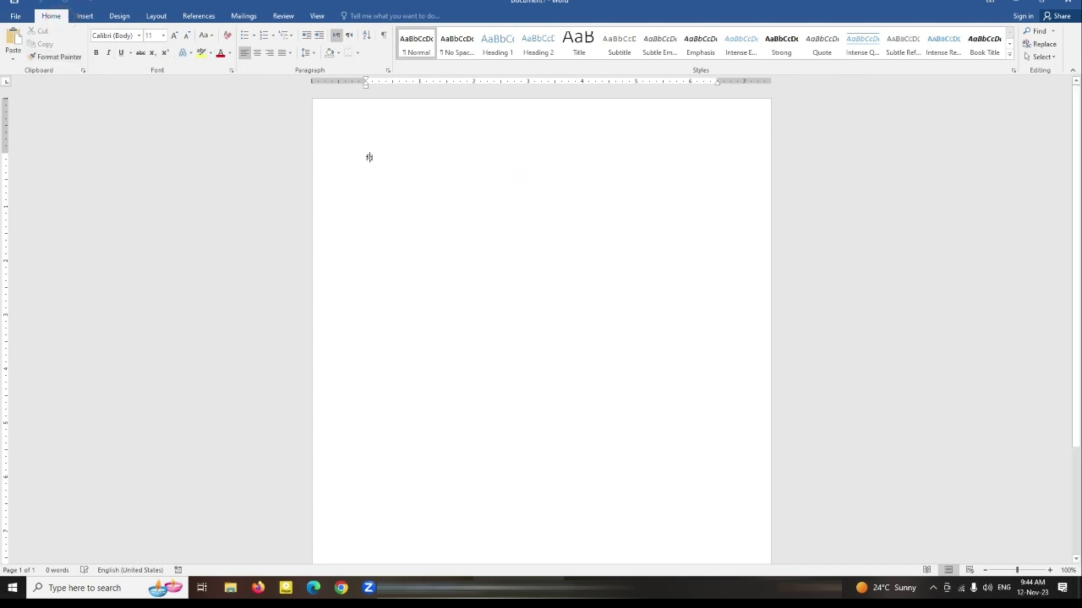
{"action": "type", "text": "fdg"}
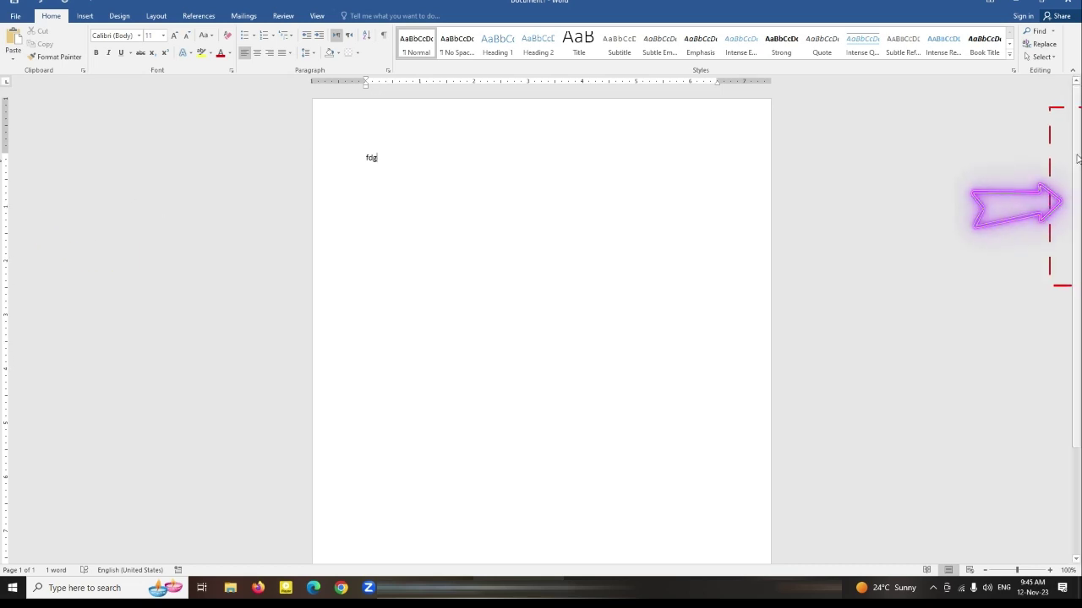
{"action": "left_click_drag", "start_coordinate": [1076, 152], "coordinate": [989, 323]}
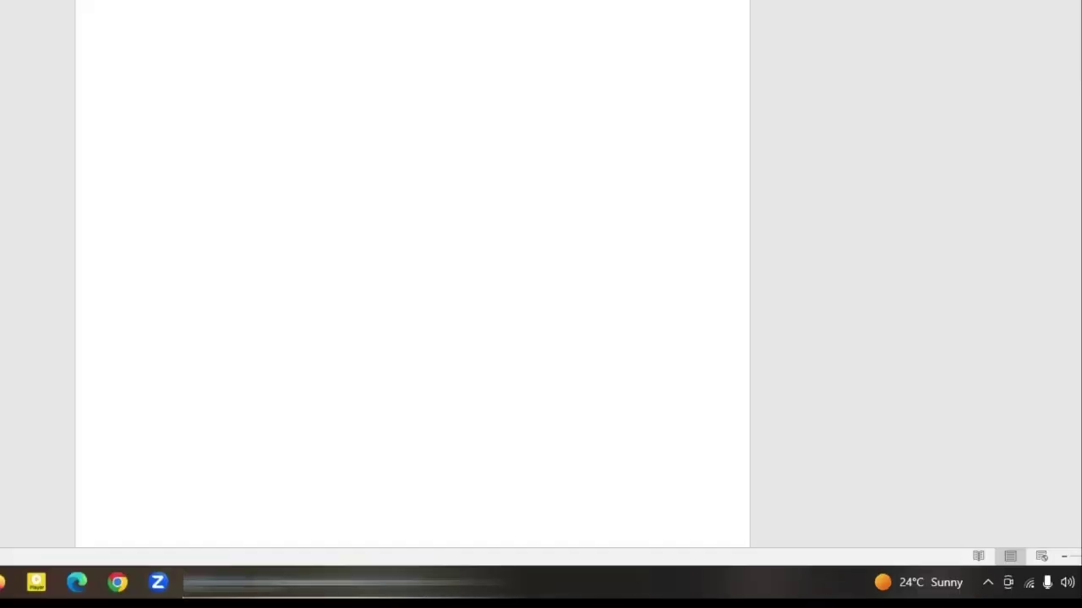
{"action": "mouse_move", "coordinate": [378, 582]}
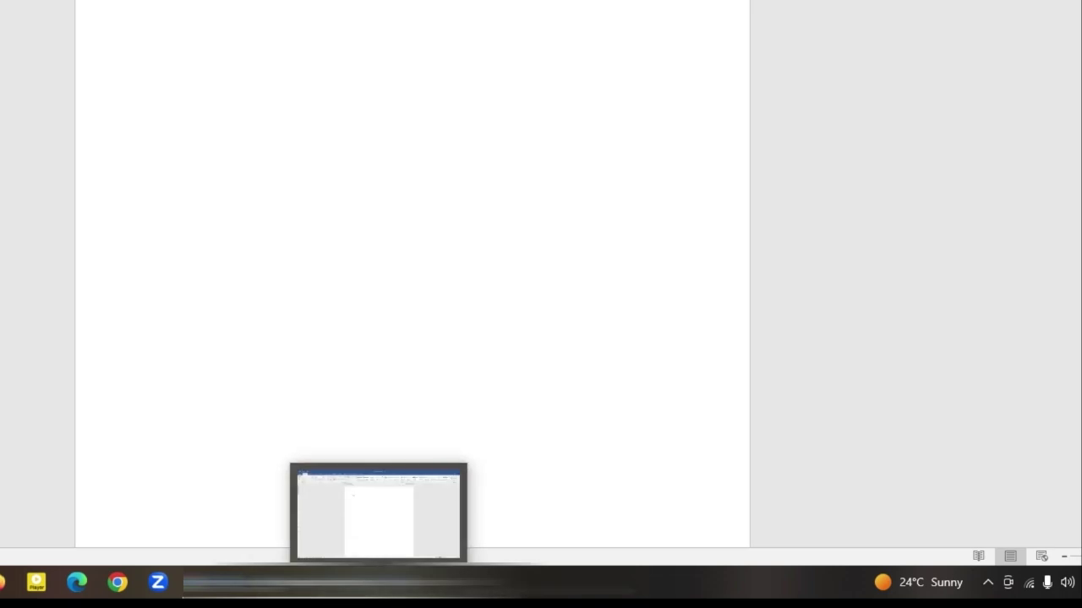
{"action": "left_click", "coordinate": [630, 495]}
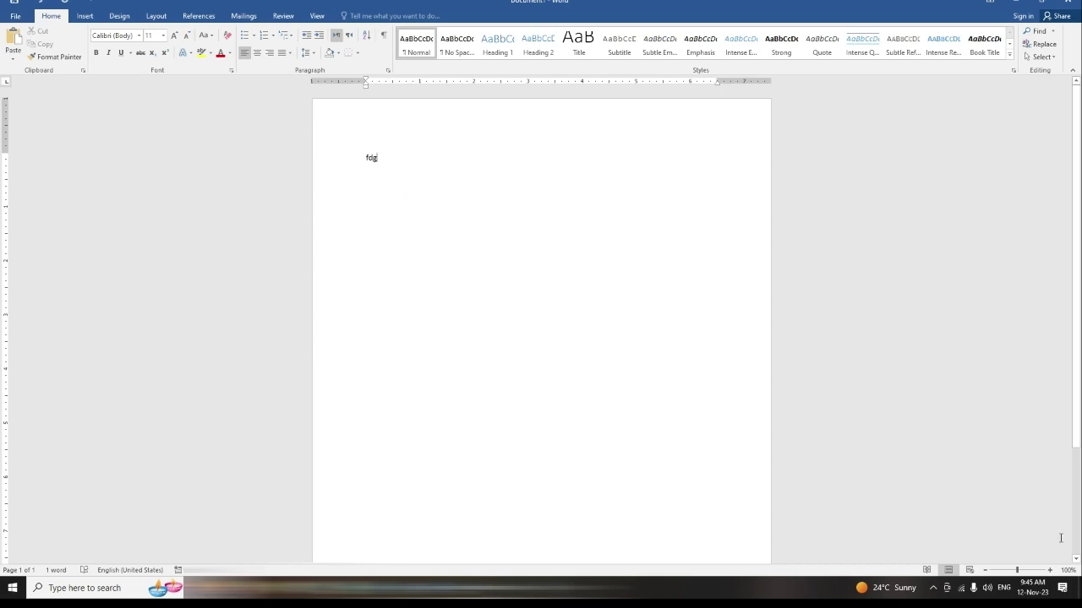
Enlarge the document view to 170% zoom.
{"action": "left_click", "coordinate": [1052, 570]}
{"action": "left_click", "coordinate": [1052, 570]}
{"action": "left_click", "coordinate": [1052, 570]}
{"action": "left_click", "coordinate": [1052, 570]}
{"action": "left_click", "coordinate": [1052, 571]}
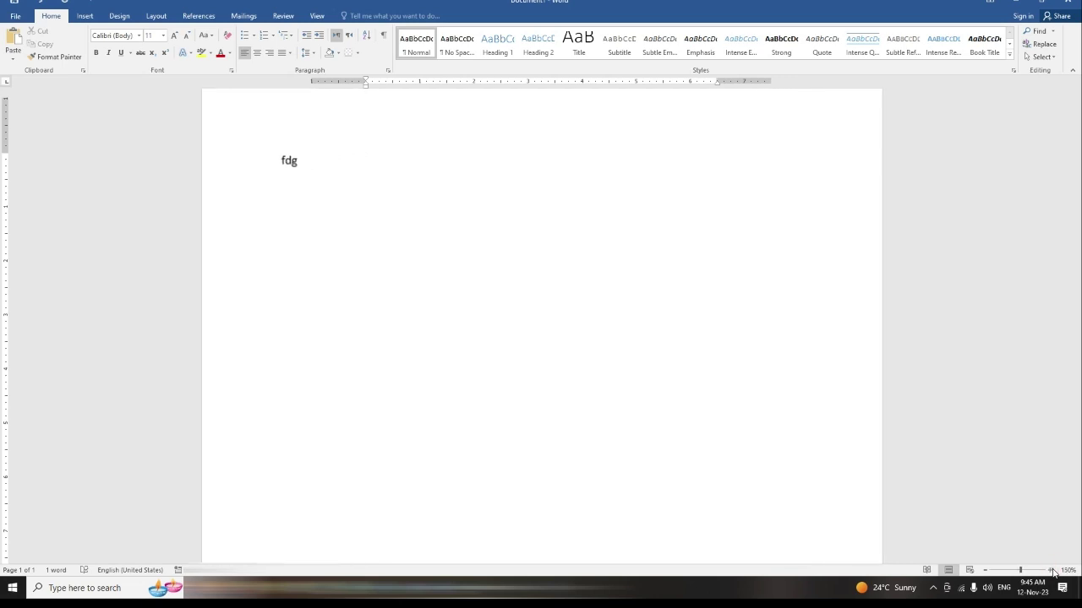
{"action": "left_click", "coordinate": [1052, 570]}
{"action": "left_click", "coordinate": [1052, 570]}
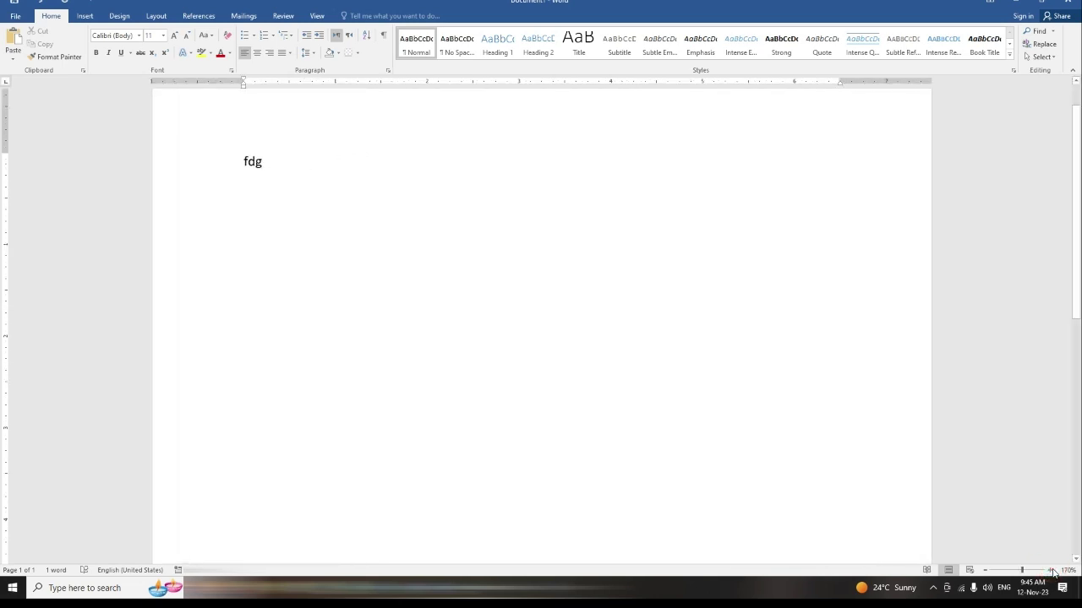
Reduce the document view back to 100% zoom.
{"action": "left_click", "coordinate": [984, 570]}
{"action": "left_click", "coordinate": [984, 570]}
{"action": "left_click", "coordinate": [984, 570]}
{"action": "left_click", "coordinate": [984, 570]}
{"action": "left_click", "coordinate": [984, 571]}
{"action": "left_click", "coordinate": [984, 570]}
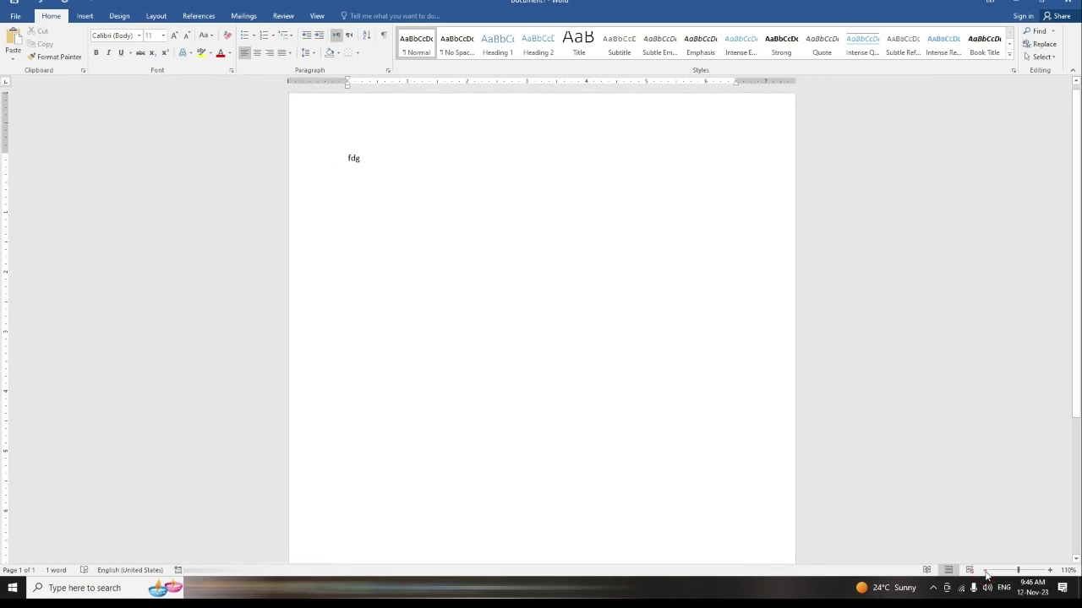
{"action": "left_click", "coordinate": [984, 570]}
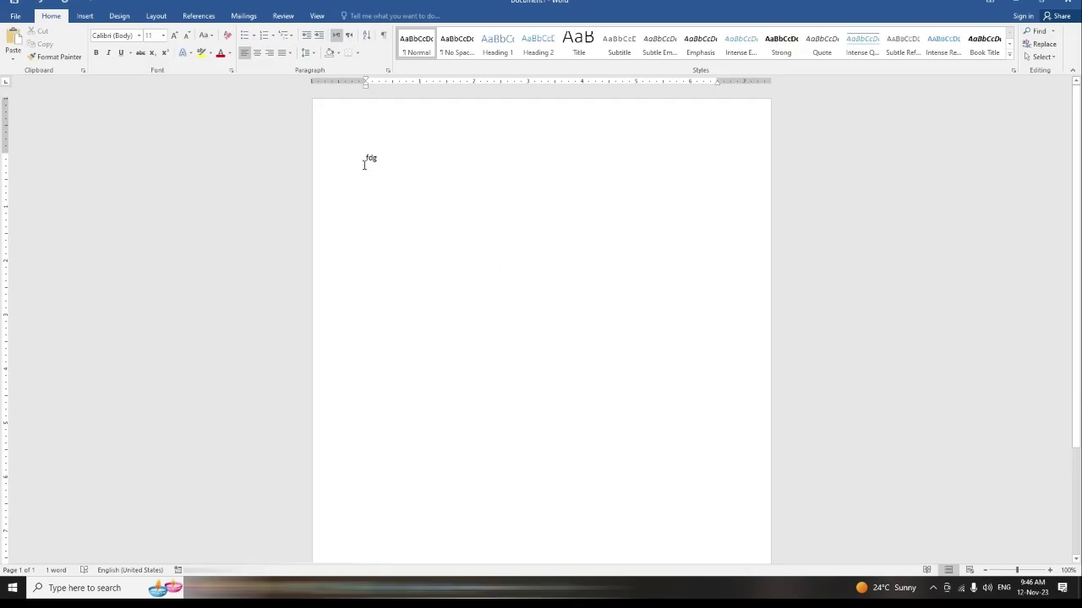
Replace "fdg" with five paragraphs of Word's sample text starting "Video provides a powerful way to help you prove your point.".
{"action": "left_click_drag", "start_coordinate": [365, 165], "coordinate": [383, 162]}
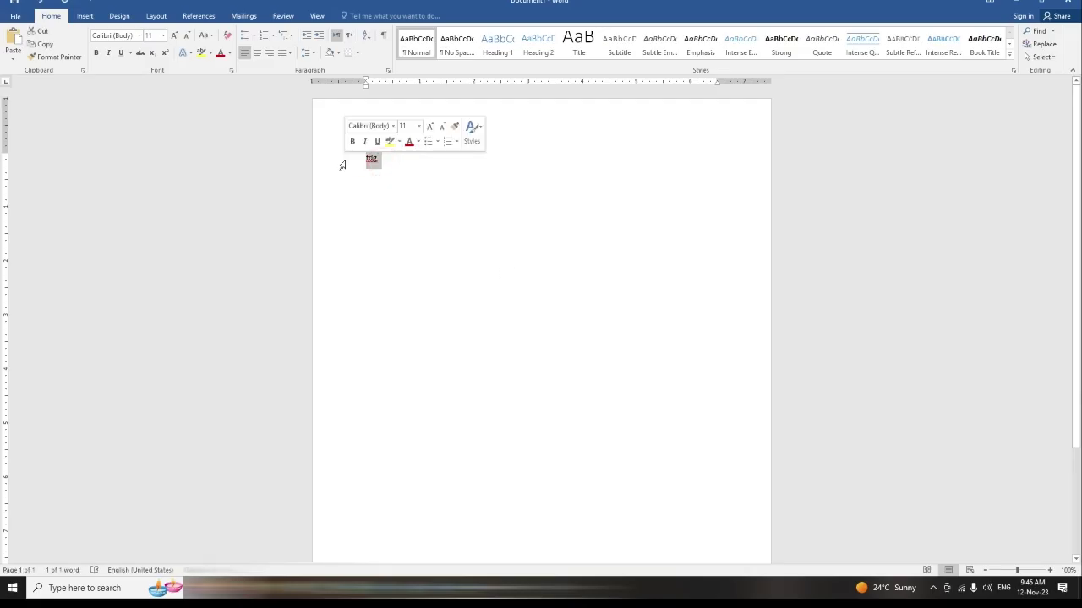
{"action": "type", "text": "Video provides a powerful way to help you prove your point. When you click Online Video, you can paste in the embed code for the video you want to add. You can also type a keyword to search online for the video that best fits your document. To make your document look professionally produced, Word provides header, footer, cover page, and text box designs that complement each other. For example, you can add a matching cover page, header, and sidebar. Click Insert and then choose the elements you want from the different galleries. Themes and styles also help keep your document coordinated. When you click Design and choose a new Theme, the pictures, charts, and SmartArt graphics change to match your new theme. When you apply styles, your headings change to match the new theme. Save time in Word with new buttons that show up where you need them. To change the way a picture fits in your document, click it and a button for layout options appears next to it. When you work on a table, click where you want to add a row or a column, and then click the plus sign. Reading is easier, too, in the new Reading view. You can collapse parts of the document and focus on the text you want. If you need to stop reading before you reach the end, Word remembers where you left off - even on another device."}
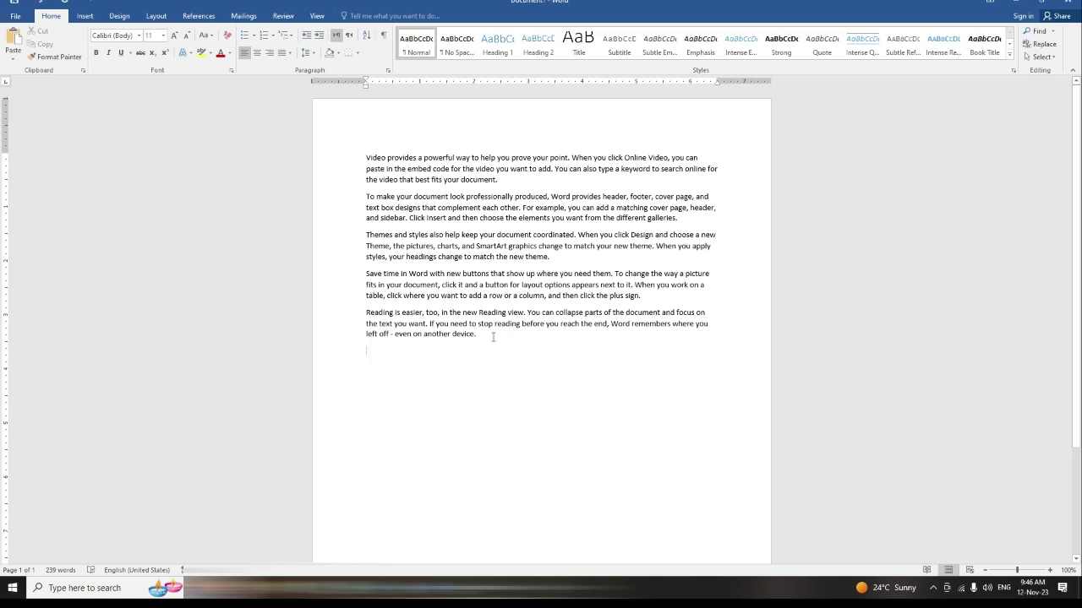
Switch the sample document to Read Mode.
{"action": "left_click", "coordinate": [927, 571]}
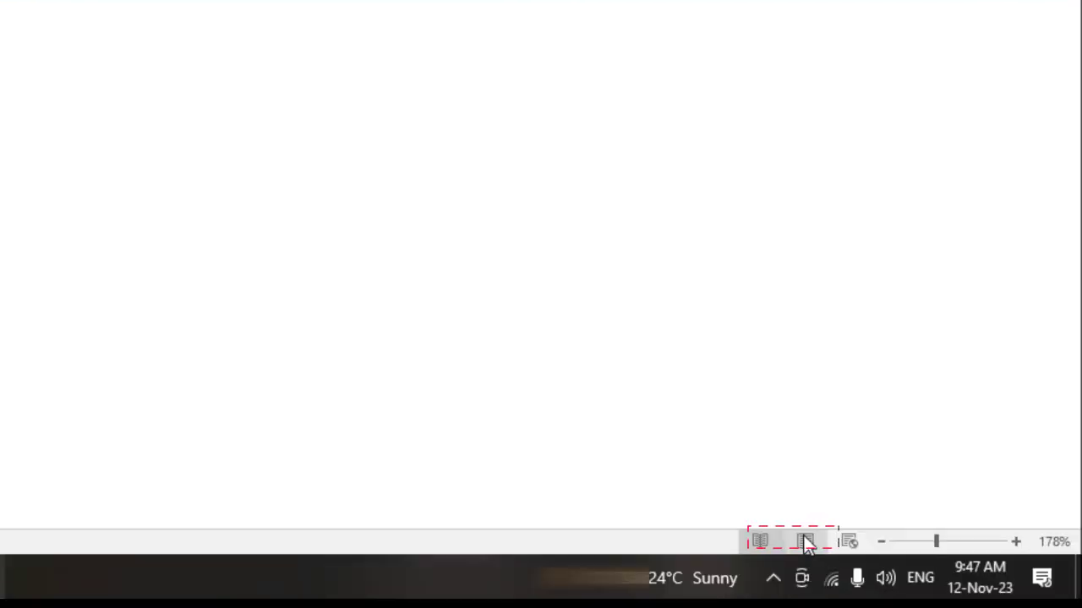
Leave Read Mode by returning to Print Layout, and display the sample document in Web Layout.
{"action": "left_click", "coordinate": [804, 541]}
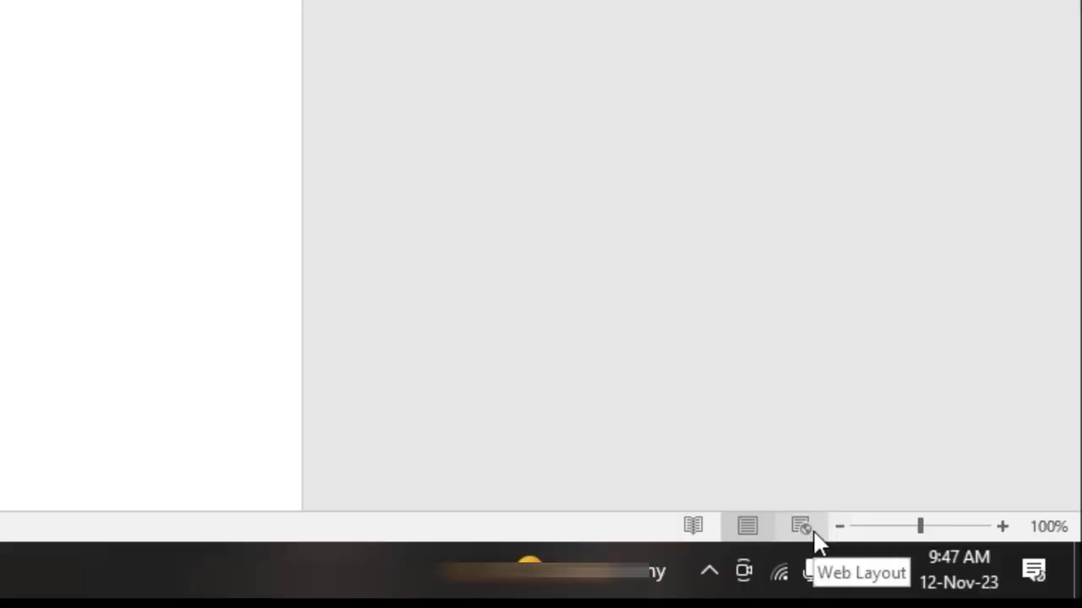
{"action": "left_click", "coordinate": [811, 529]}
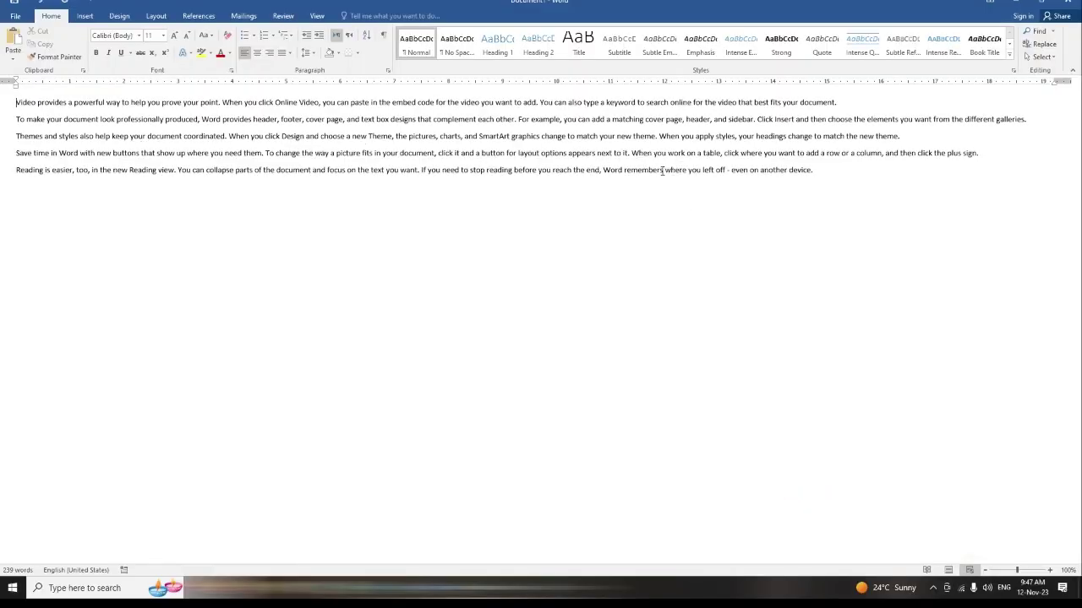
Split each of the five long sample paragraphs into two near its middle, the first one before "You can also type a keyword".
{"action": "left_click", "coordinate": [540, 101]}
{"action": "key", "text": "Return"}
{"action": "left_click", "coordinate": [518, 136]}
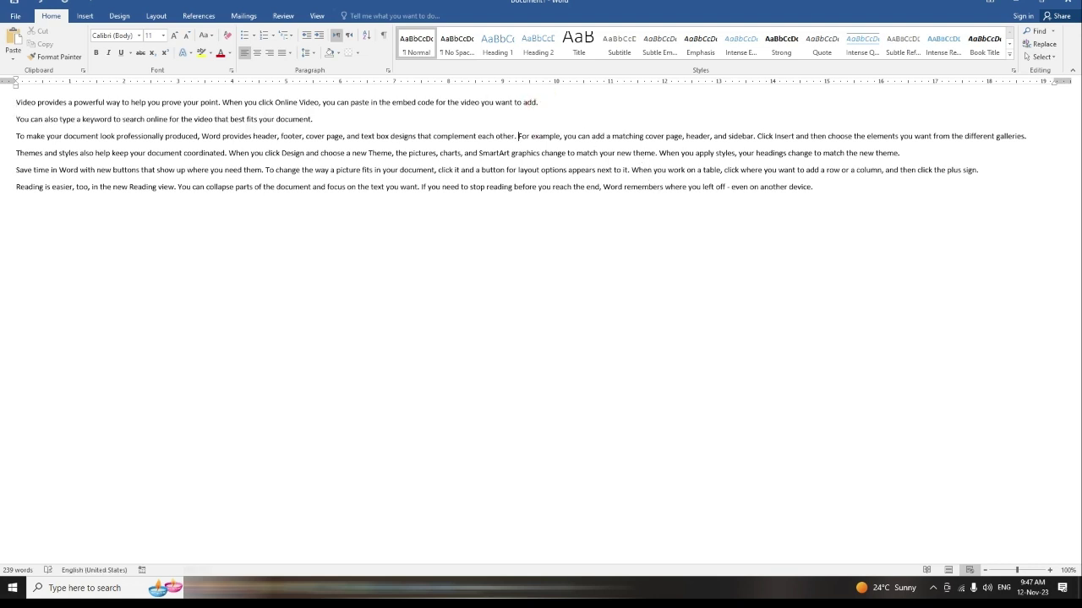
{"action": "key", "text": "Return"}
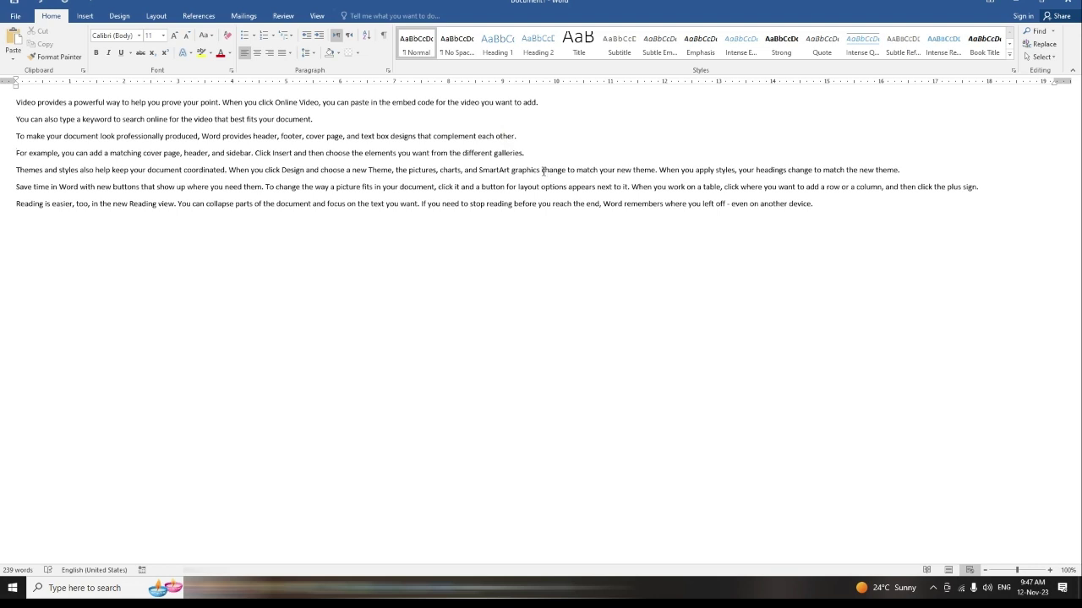
{"action": "left_click", "coordinate": [542, 170]}
{"action": "key", "text": "Return"}
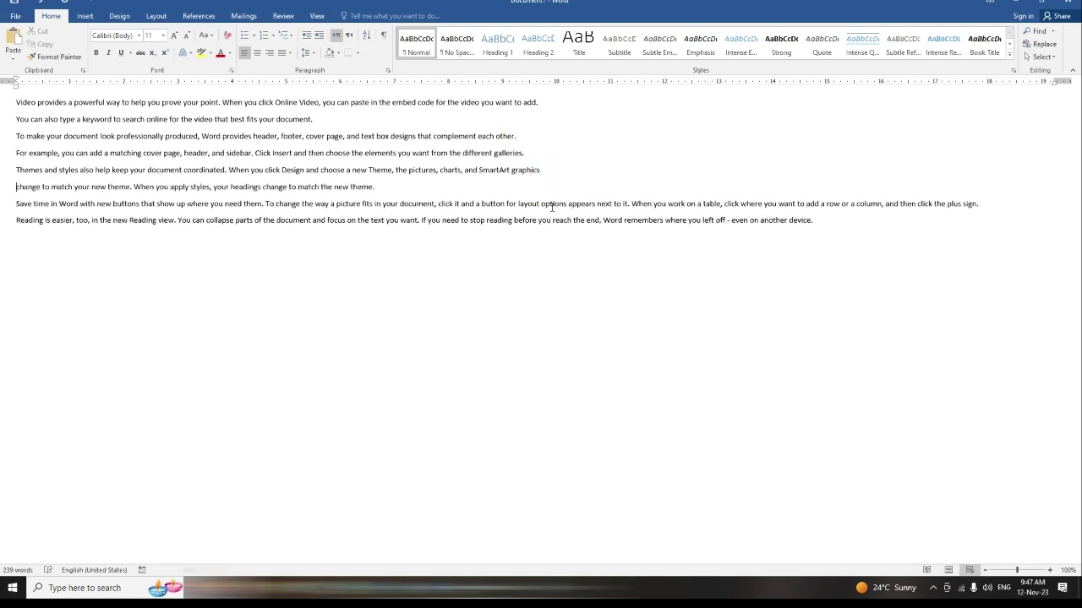
{"action": "left_click", "coordinate": [541, 204]}
{"action": "key", "text": "Return"}
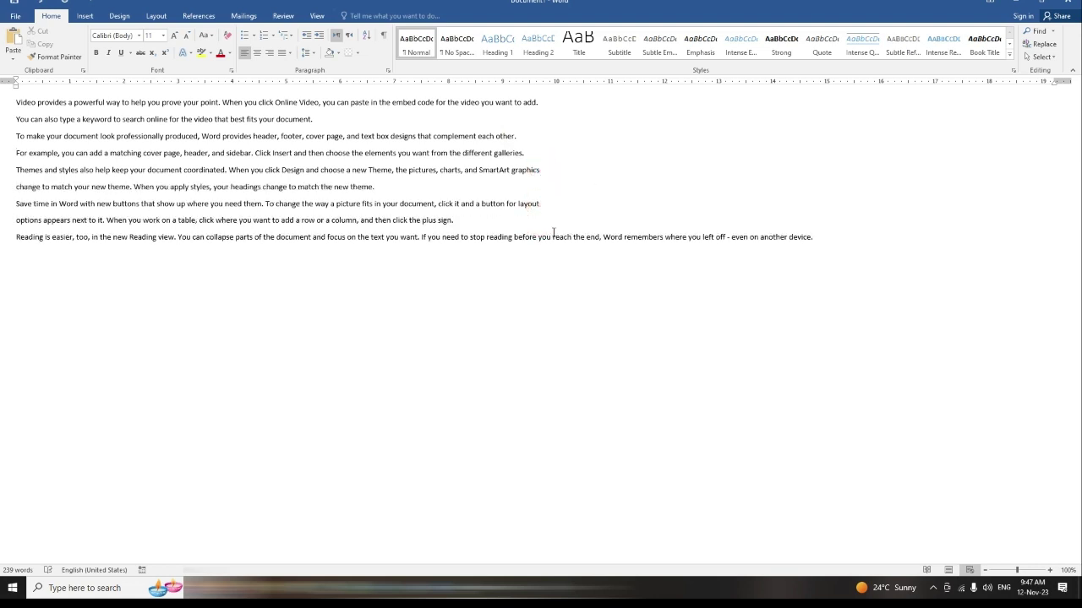
{"action": "left_click", "coordinate": [537, 237]}
{"action": "key", "text": "Return"}
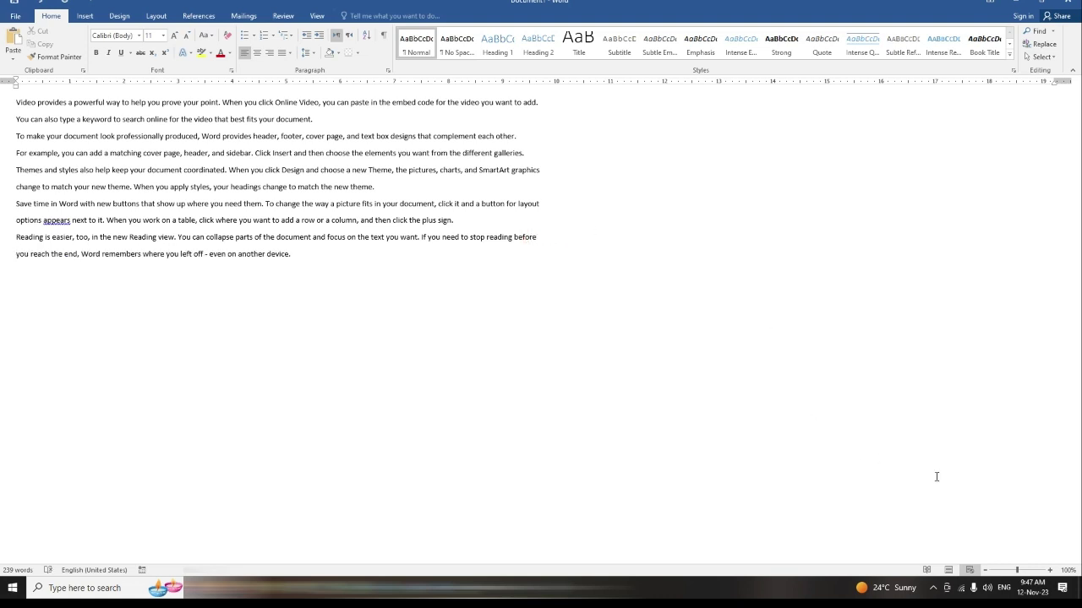
Switch the document back to Print Layout and insert a page break after the last paragraph to add a second page.
{"action": "left_click", "coordinate": [947, 569]}
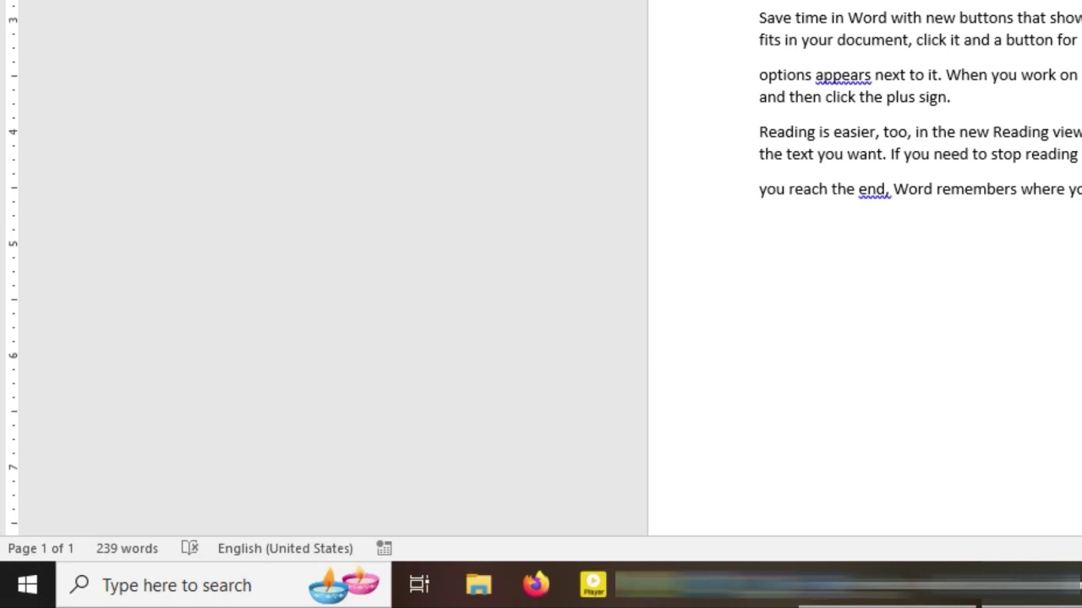
{"action": "key", "text": "ctrl+Return"}
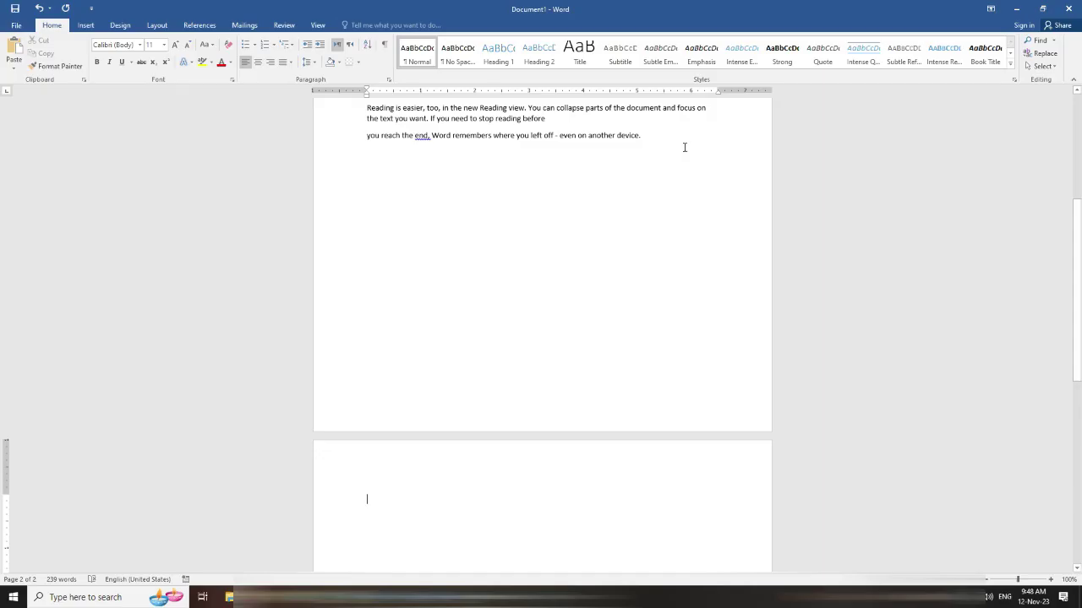
{"action": "left_click", "coordinate": [684, 147]}
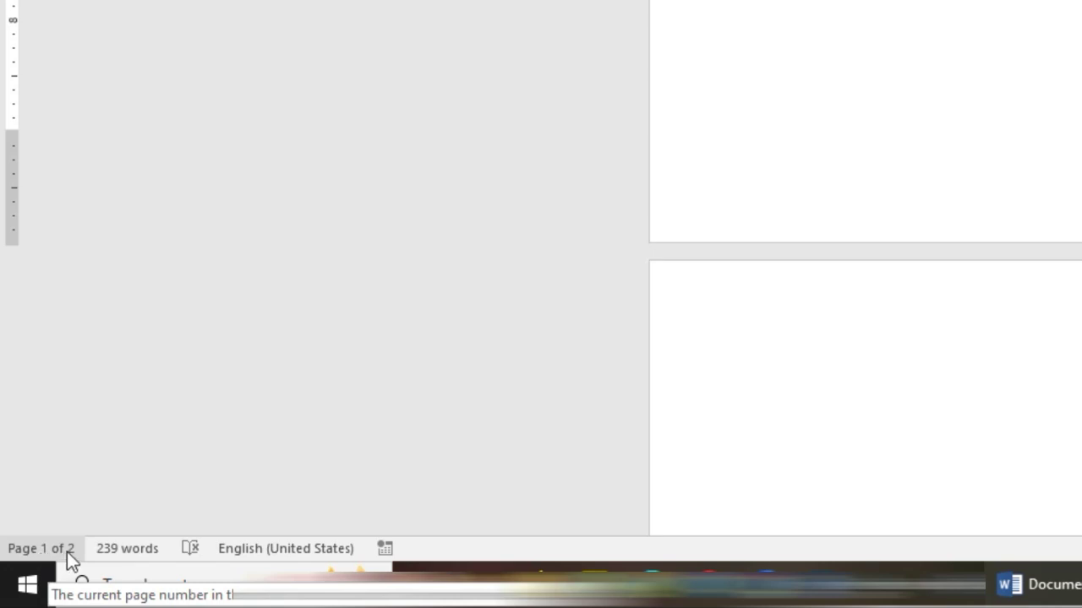
{"action": "scroll", "coordinate": [560, 278], "scroll_direction": "up", "scroll_amount": 10}
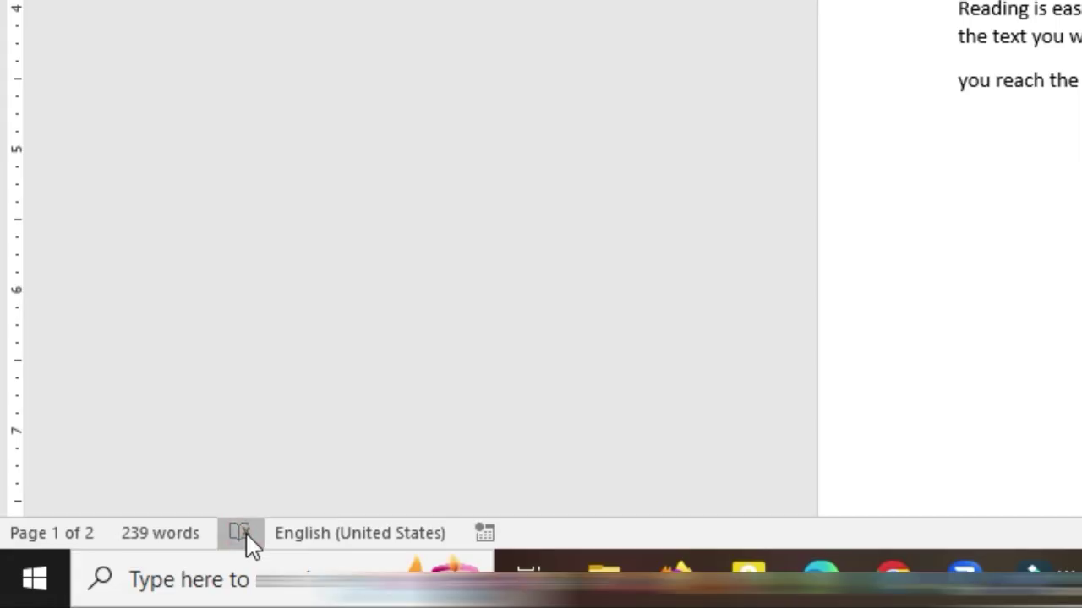
Run the spelling and grammar check, changing "appears" to "appear" and "end," to "end;".
{"action": "left_click", "coordinate": [92, 581]}
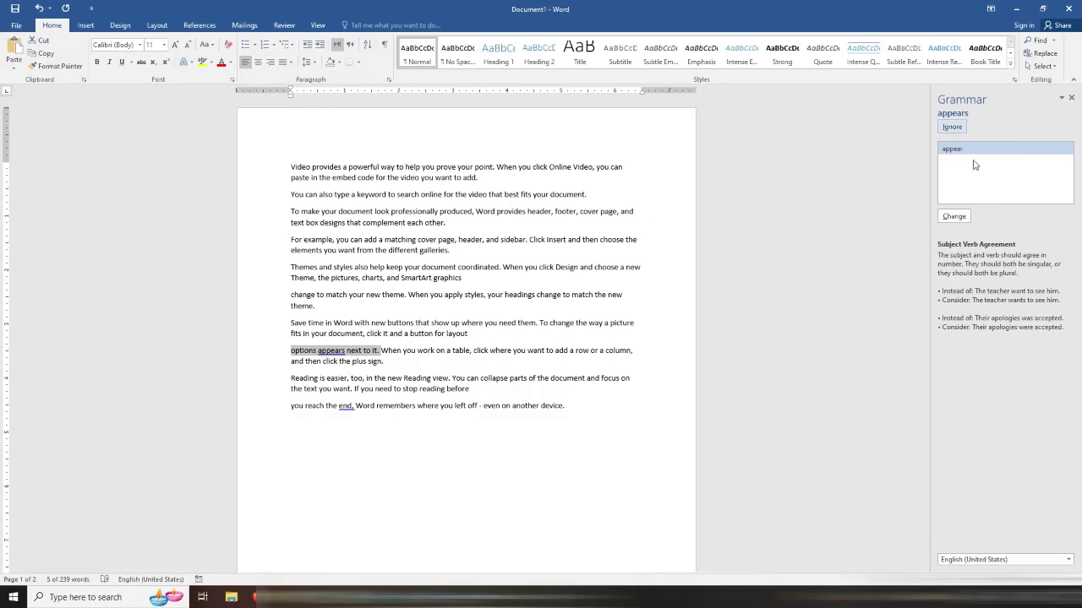
{"action": "left_click", "coordinate": [953, 217]}
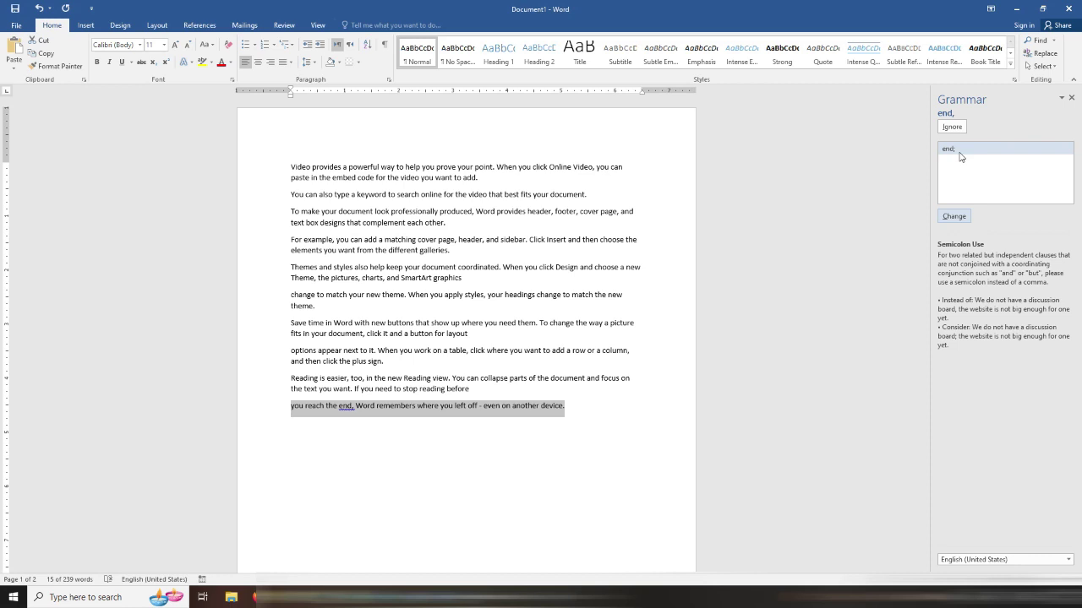
{"action": "left_click", "coordinate": [953, 216]}
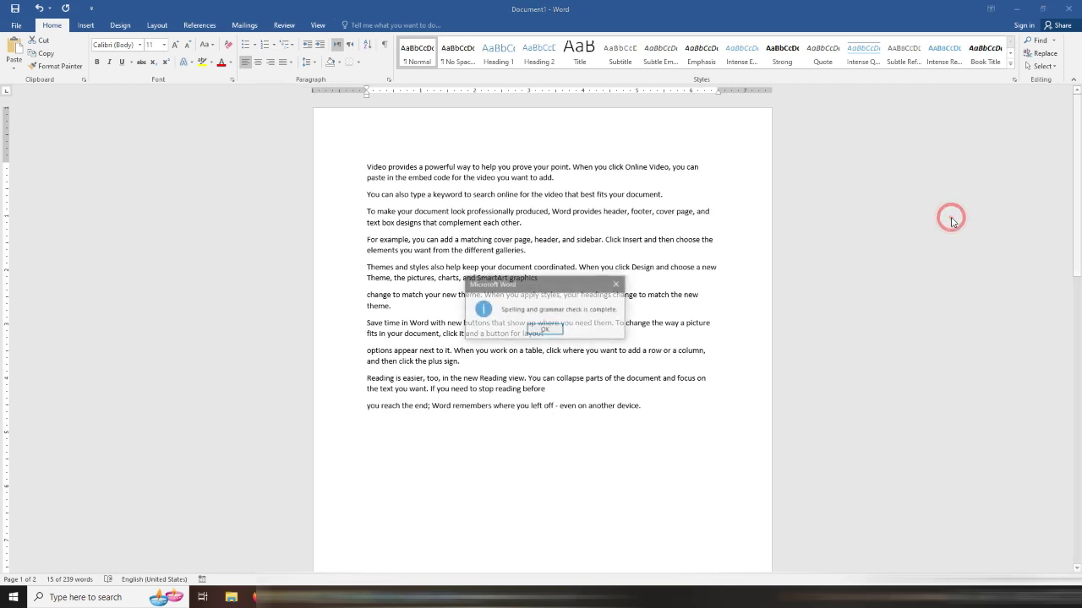
{"action": "left_click", "coordinate": [545, 329]}
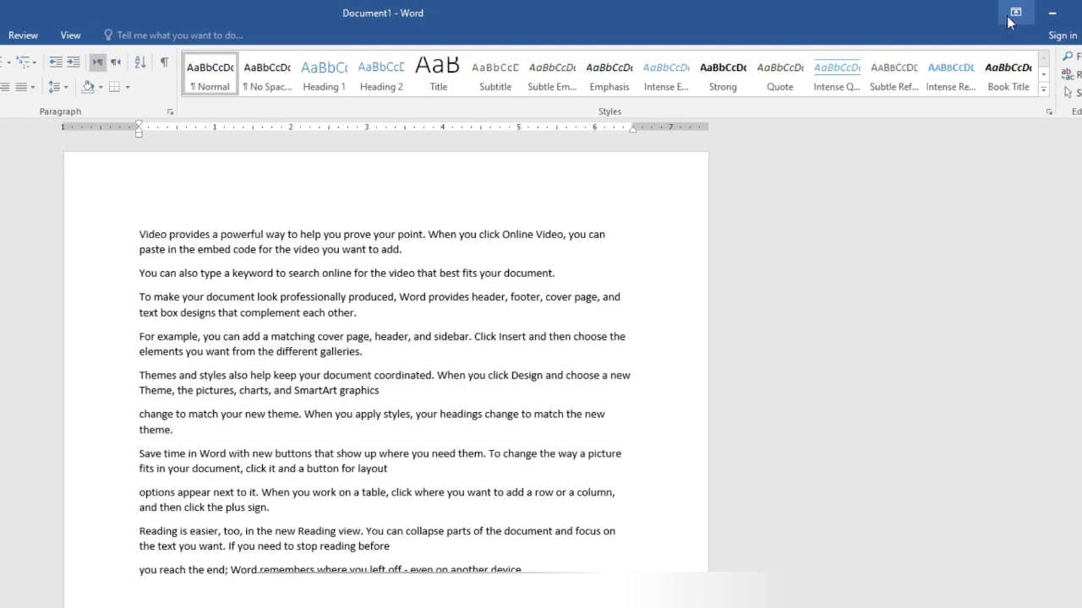
Cycle the ribbon display through Auto-hide Ribbon and Show Tabs, ending on Show Tabs and Commands.
{"action": "left_click", "coordinate": [1015, 12]}
{"action": "left_click", "coordinate": [1014, 40]}
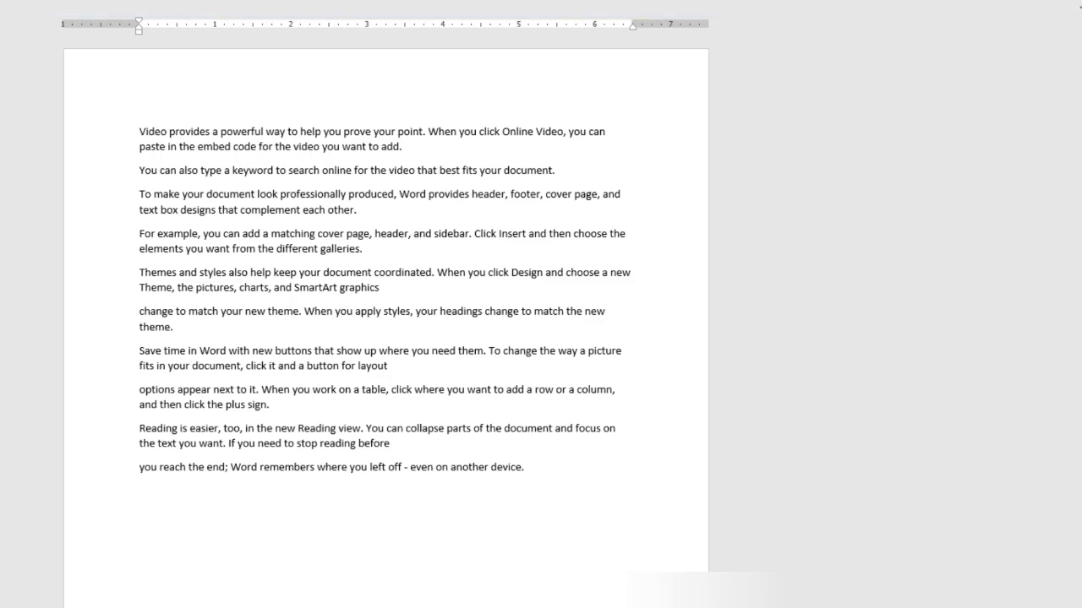
{"action": "left_click", "coordinate": [1062, 14]}
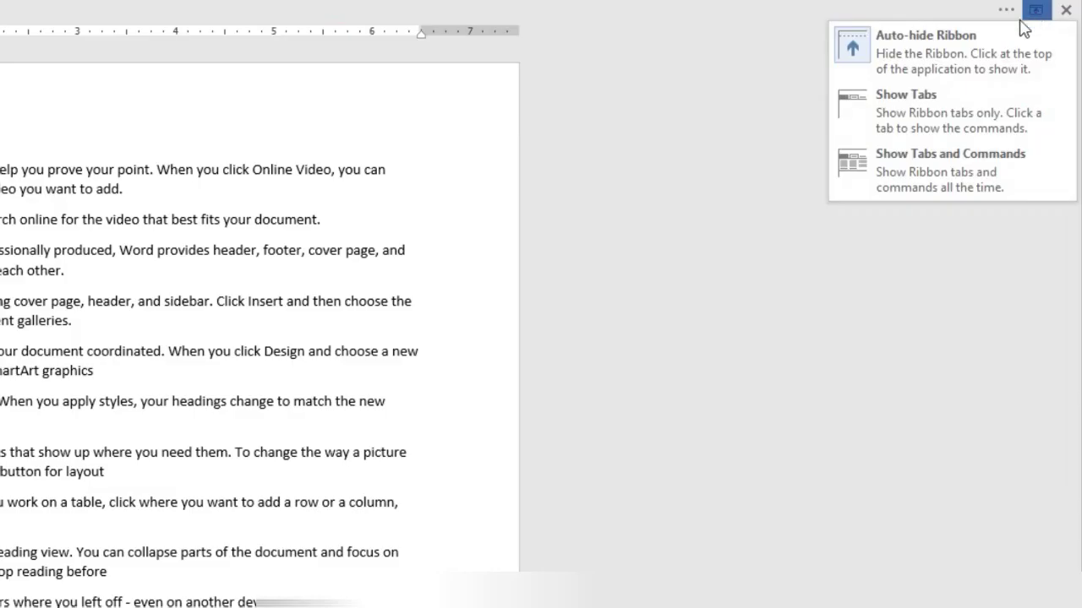
{"action": "left_click", "coordinate": [963, 105]}
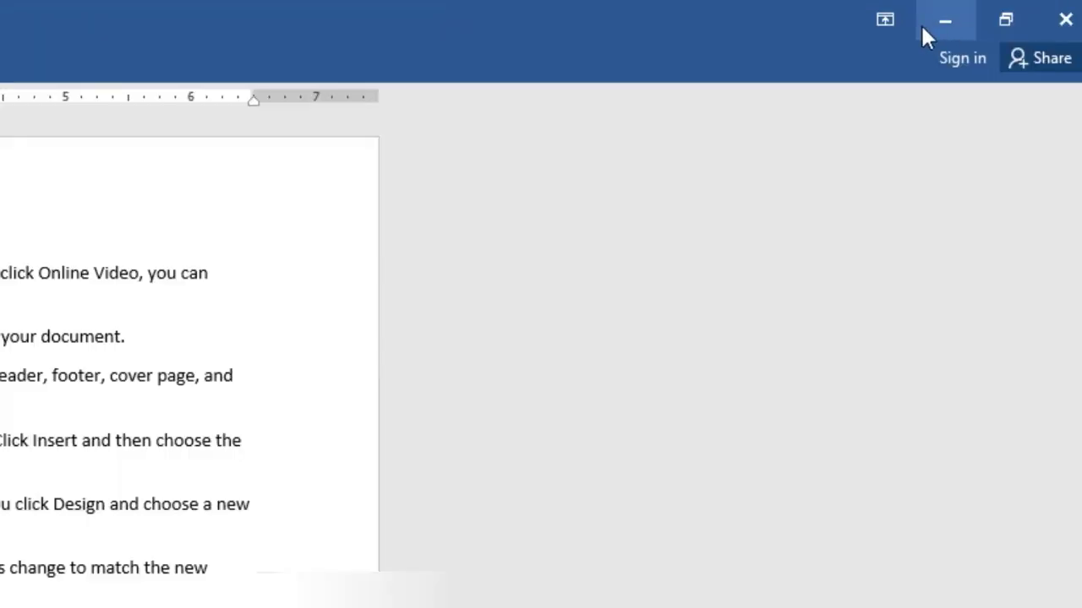
{"action": "left_click", "coordinate": [988, 11]}
{"action": "left_click", "coordinate": [905, 216]}
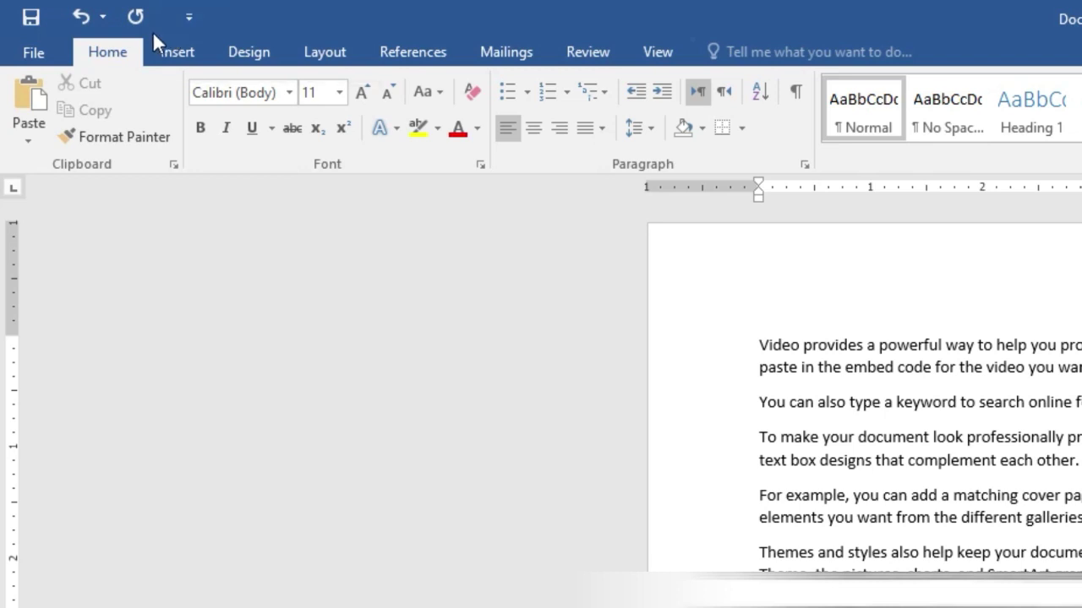
Add the New, Open and Quick Print commands to the Quick Access Toolbar.
{"action": "left_click", "coordinate": [189, 19]}
{"action": "left_click", "coordinate": [218, 78]}
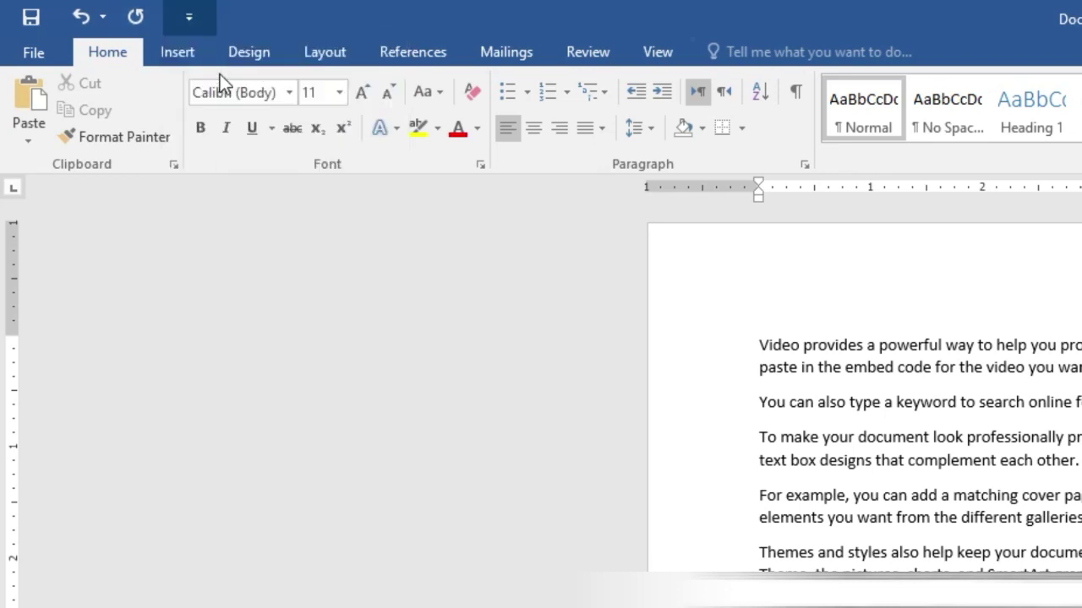
{"action": "left_click", "coordinate": [236, 17]}
{"action": "left_click", "coordinate": [299, 101]}
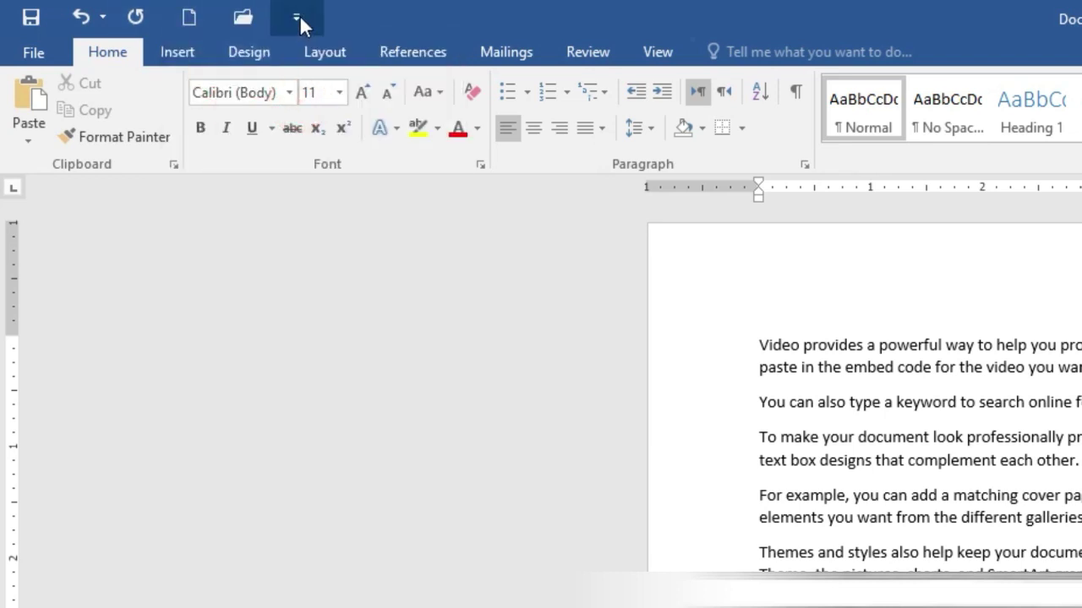
{"action": "left_click", "coordinate": [298, 17]}
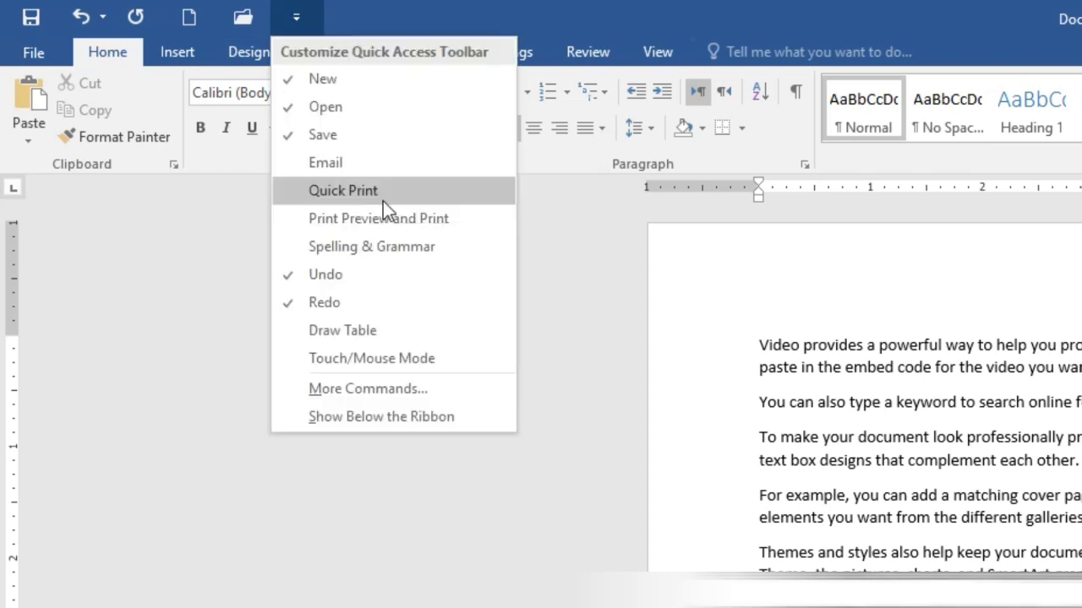
{"action": "left_click", "coordinate": [383, 199]}
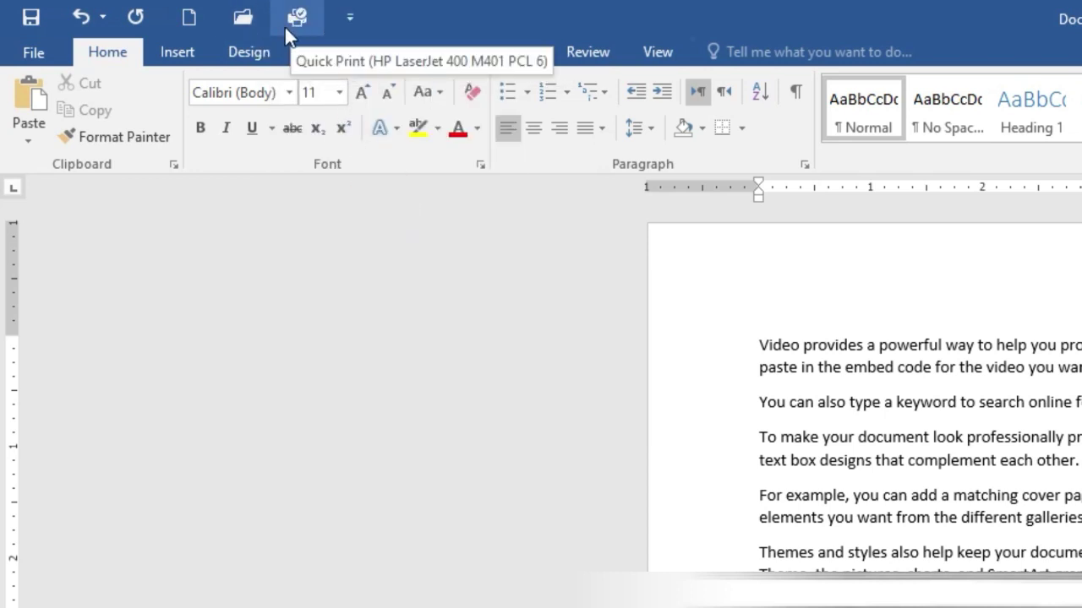
Remove the Open, New and Quick Print commands from the Quick Access Toolbar.
{"action": "left_click", "coordinate": [353, 19]}
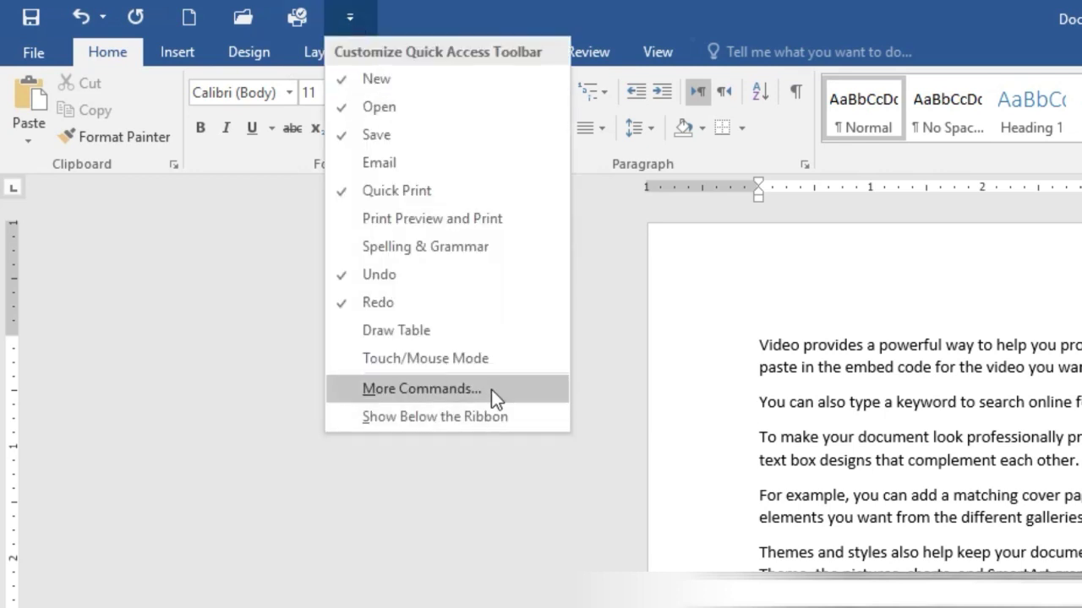
{"action": "left_click", "coordinate": [365, 108]}
{"action": "left_click", "coordinate": [296, 18]}
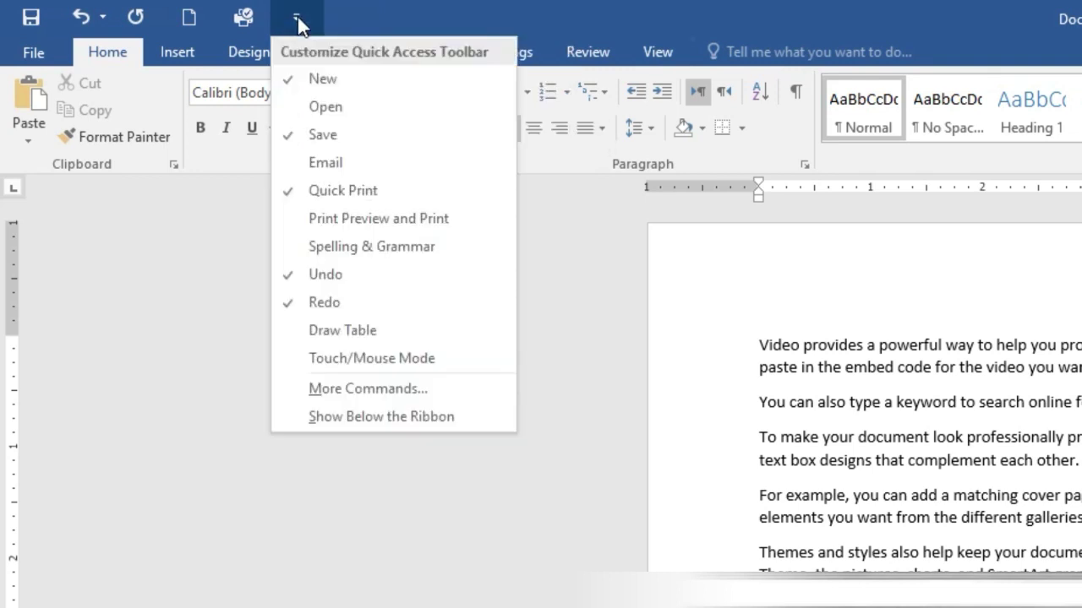
{"action": "left_click", "coordinate": [327, 76]}
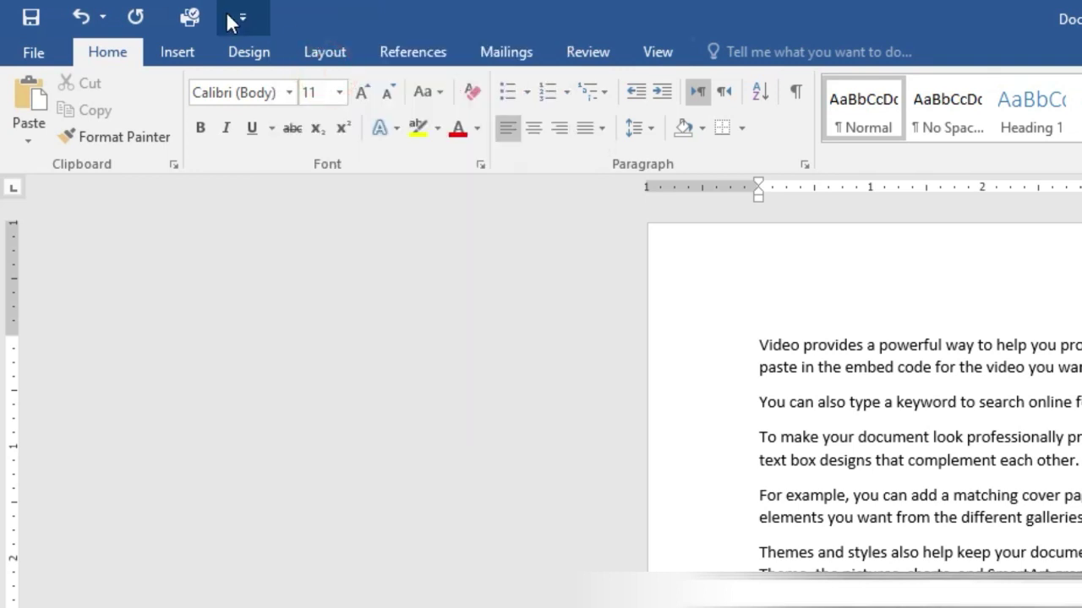
{"action": "left_click", "coordinate": [230, 17]}
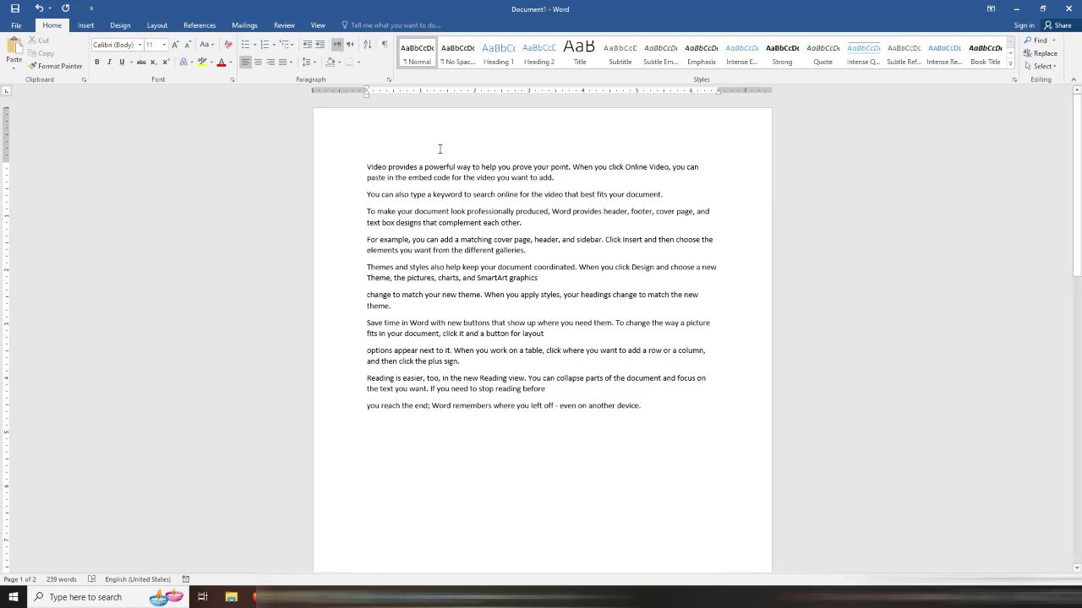
View the document's Info page in the Backstage view and return to the document.
{"action": "left_click", "coordinate": [18, 28]}
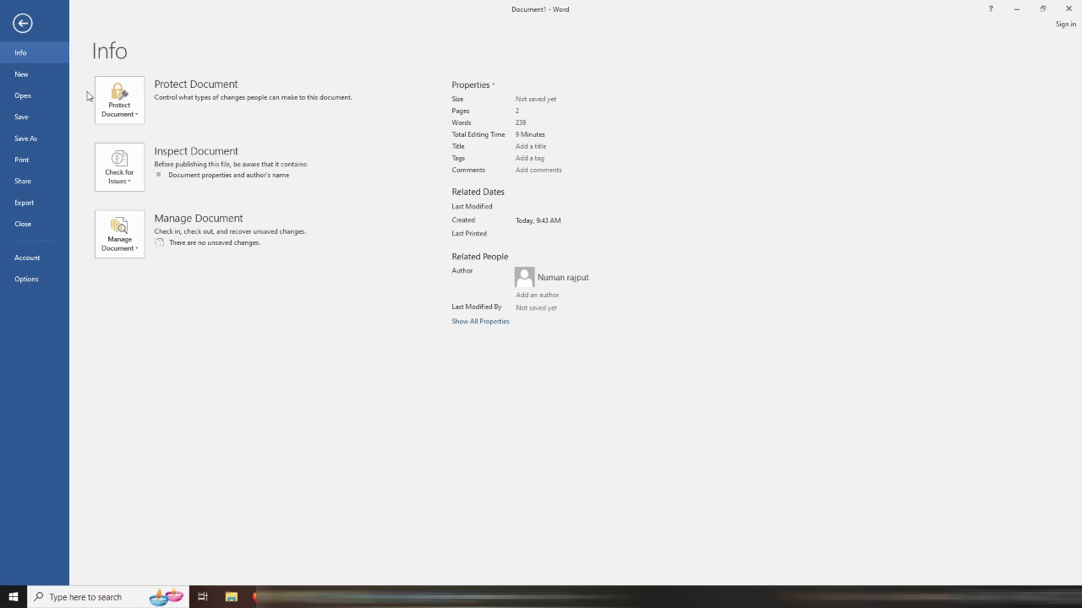
{"action": "left_click", "coordinate": [15, 24]}
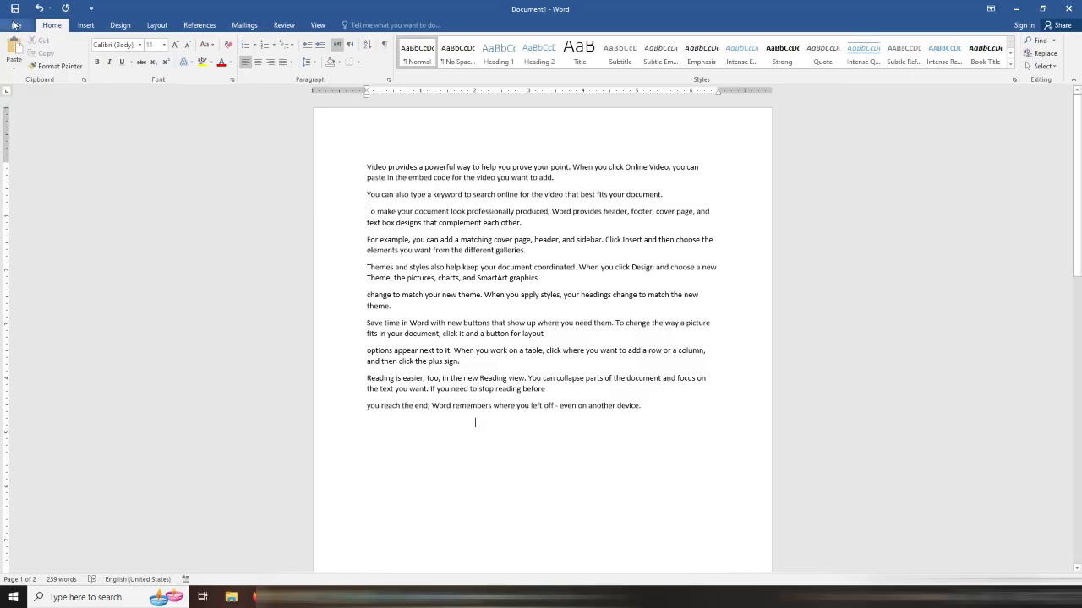